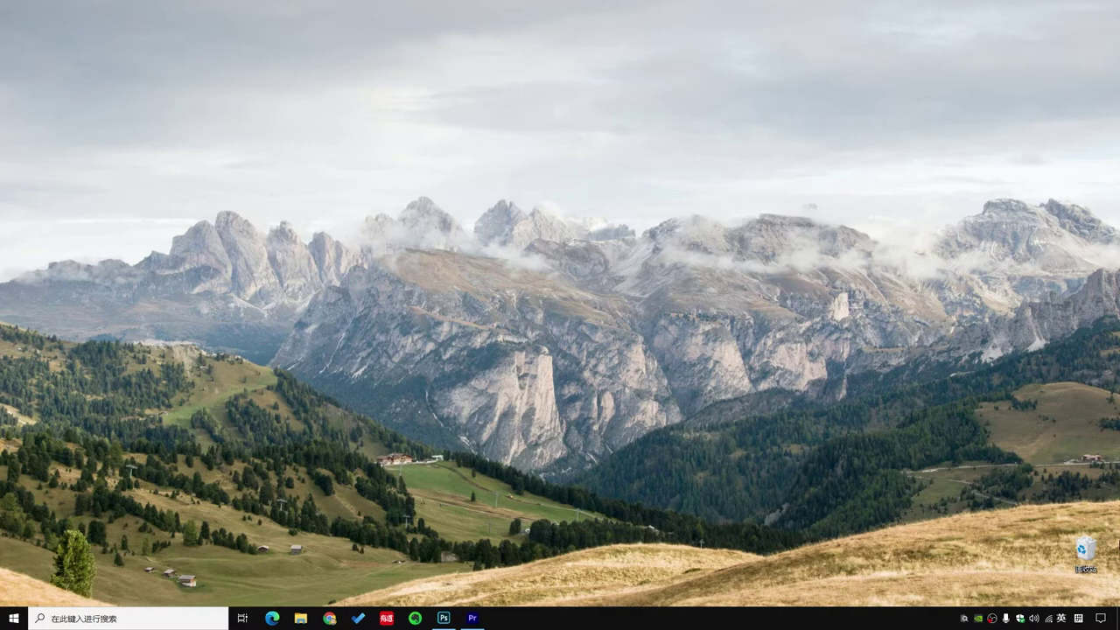
# - Switch to Photoshop and try to activate the Type tool while the Chinese input method is active
pyautogui.click(444, 619)
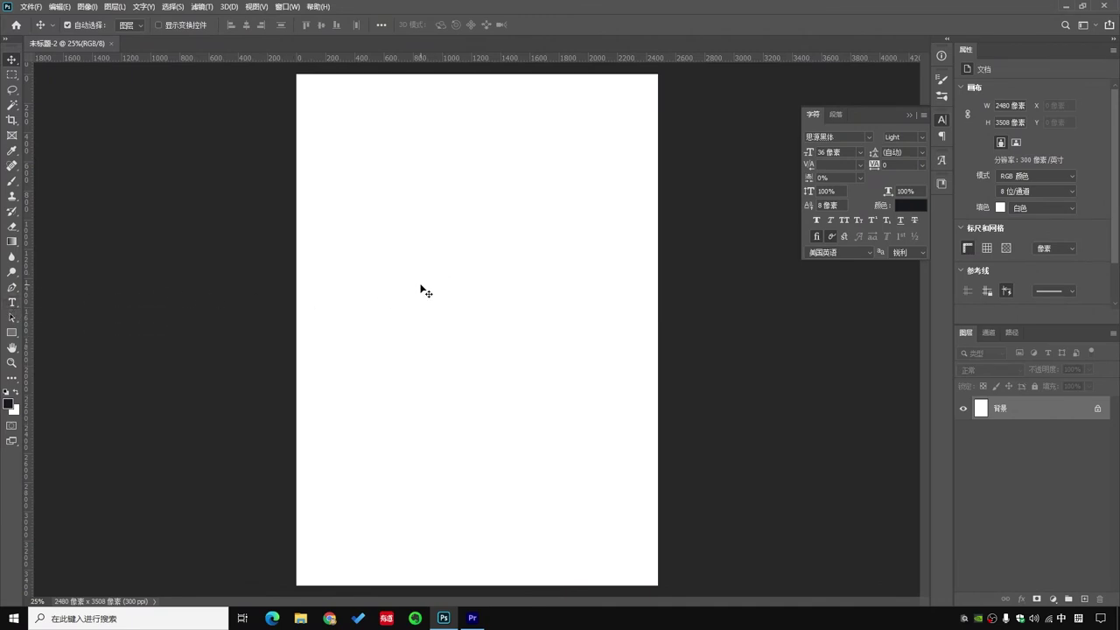
pyautogui.write("t't't't")
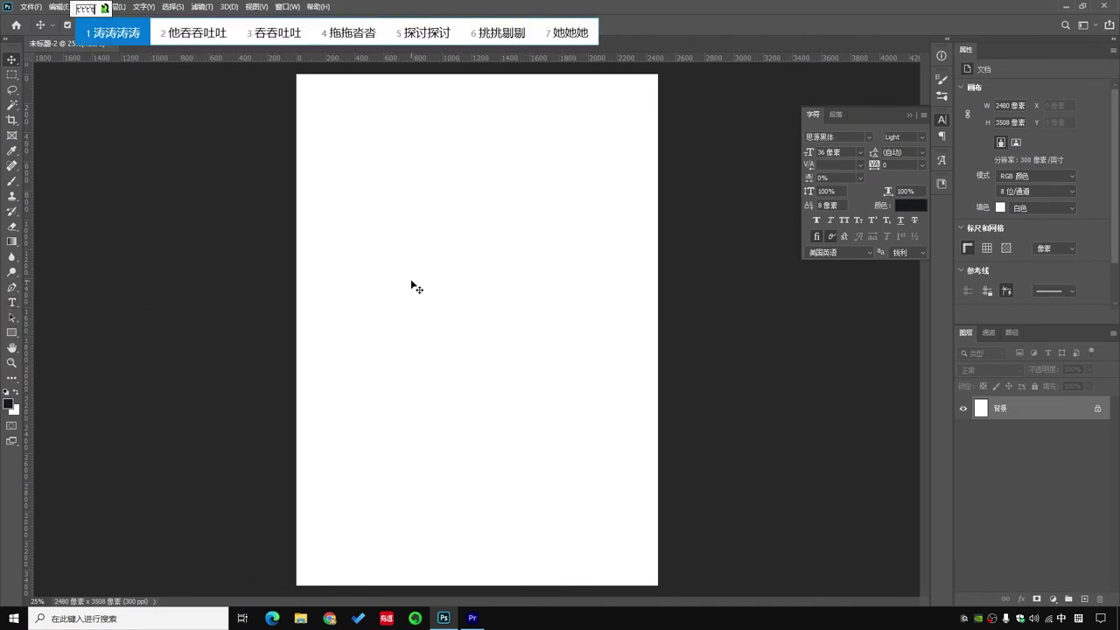
pyautogui.press('BackSpace')
pyautogui.press('BackSpace')
pyautogui.press('BackSpace')
pyautogui.press('BackSpace')
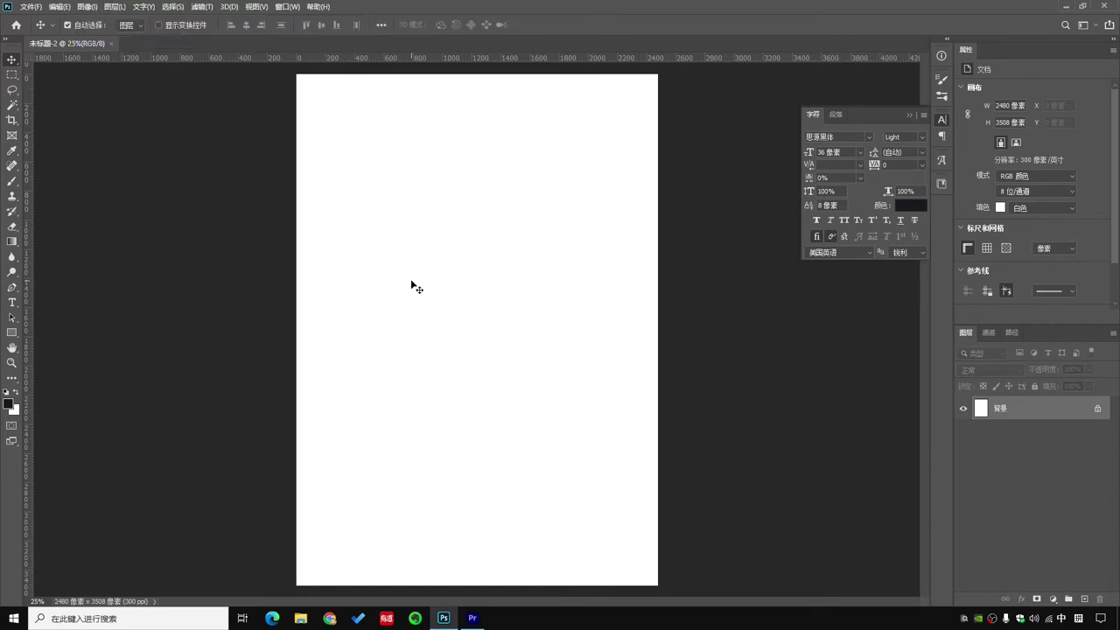
# - Add a paragraph text box about 1180 × 1042 px in the page's upper half containing 你好
pyautogui.press('t')
pyautogui.moveTo(364, 178); pyautogui.dragTo(536, 330)
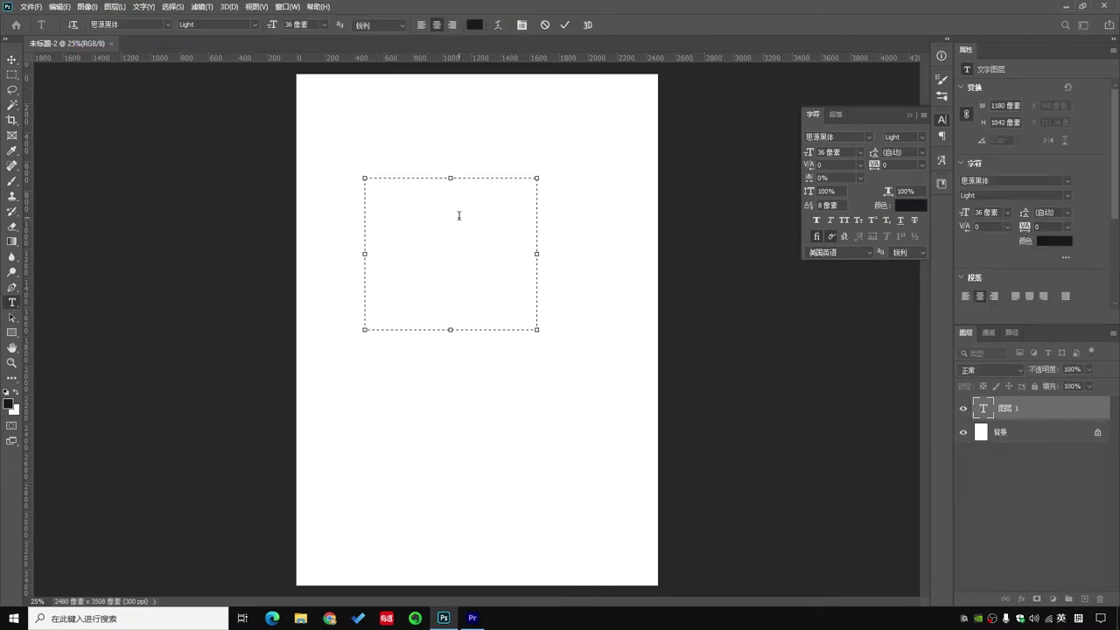
pyautogui.write('duilian')
pyautogui.press('space')
pyautogui.write('nihao')
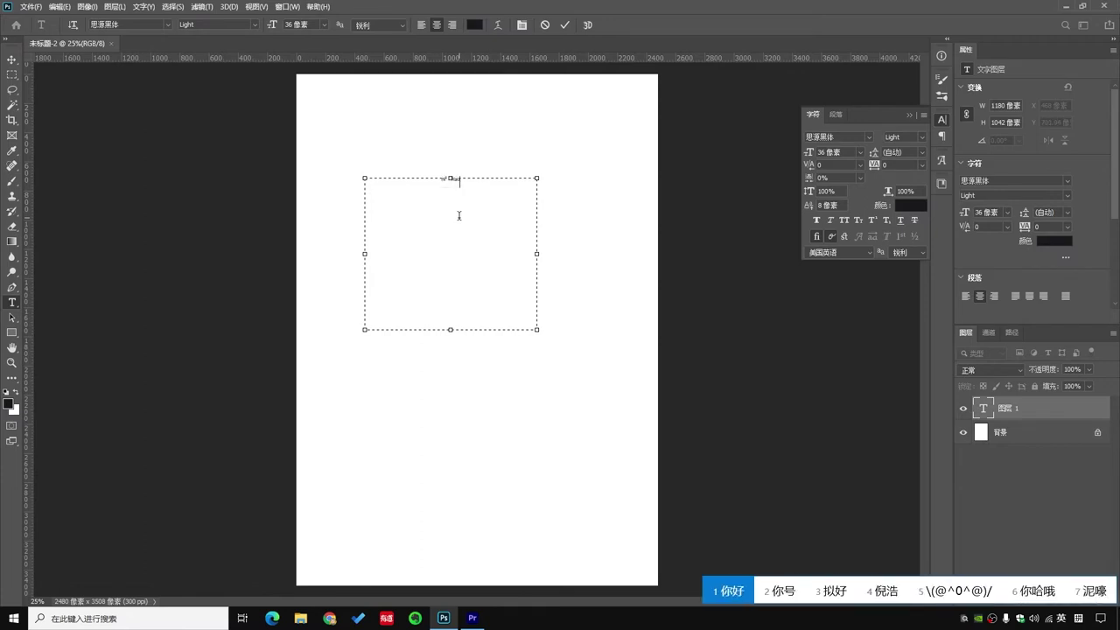
pyautogui.press('space')
pyautogui.hotkey('ctrl', 'Return')
# - Change the input language to English (US) and activate the Type tool
pyautogui.press('t')
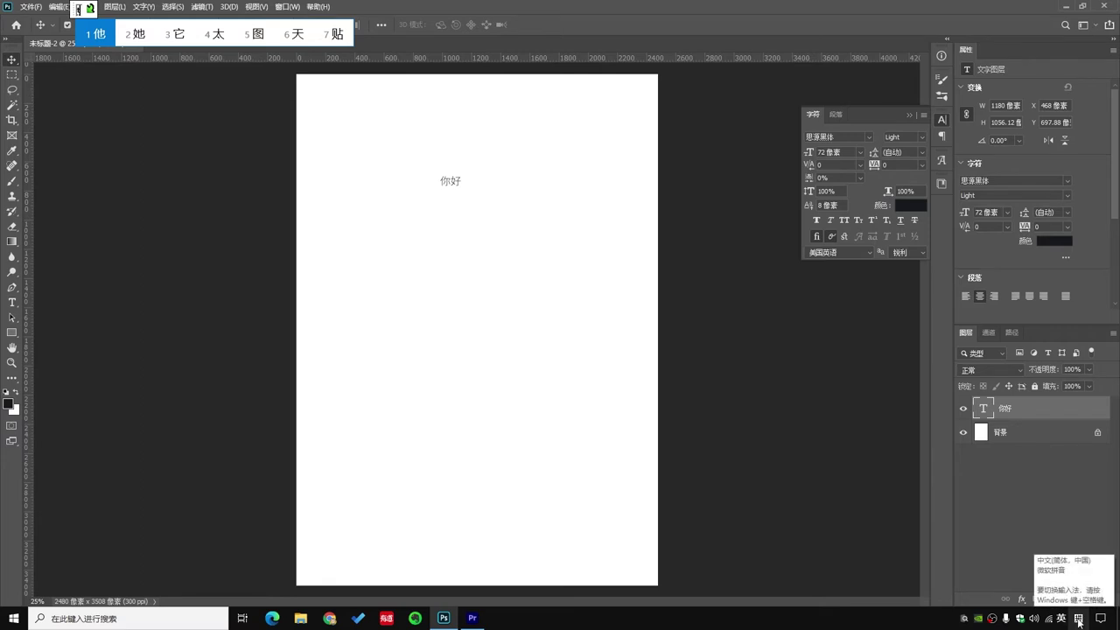
pyautogui.click(1079, 617)
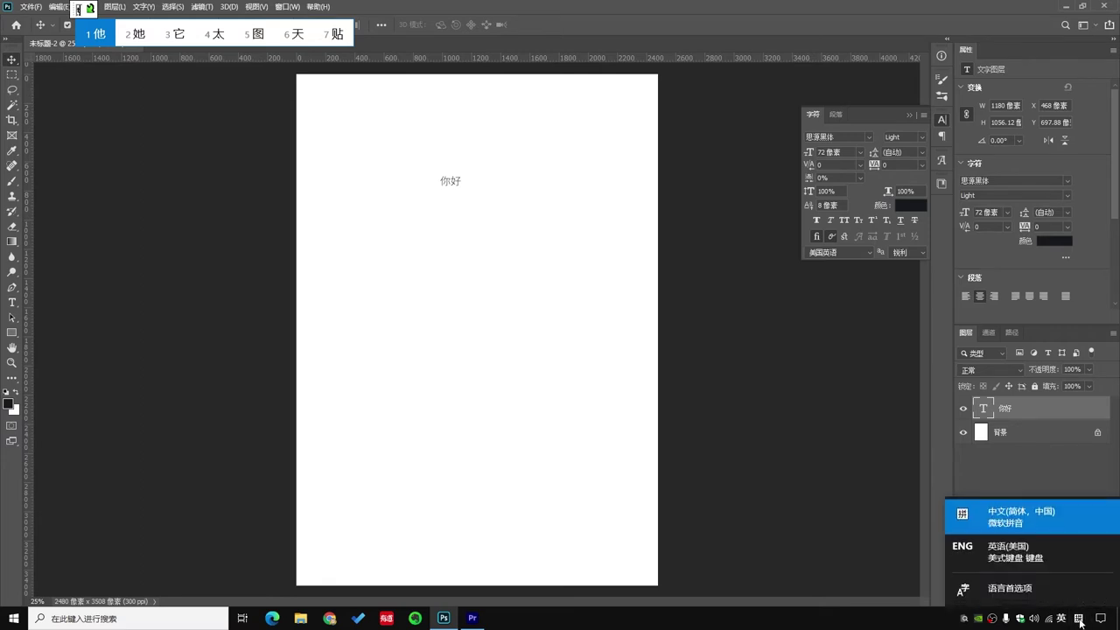
pyautogui.click(1014, 558)
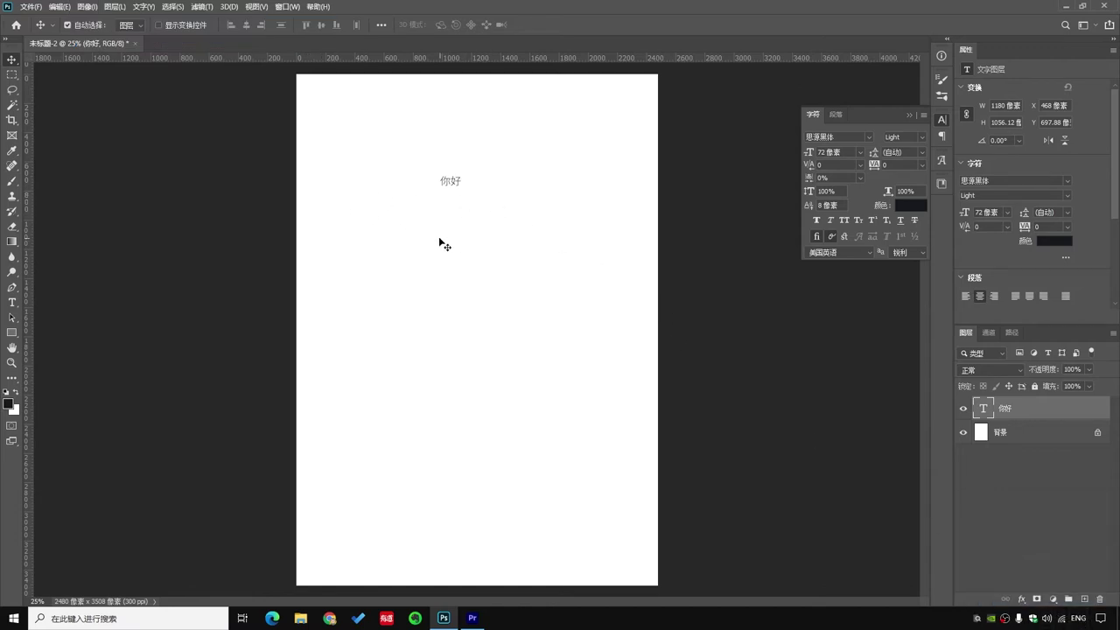
pyautogui.press('t')
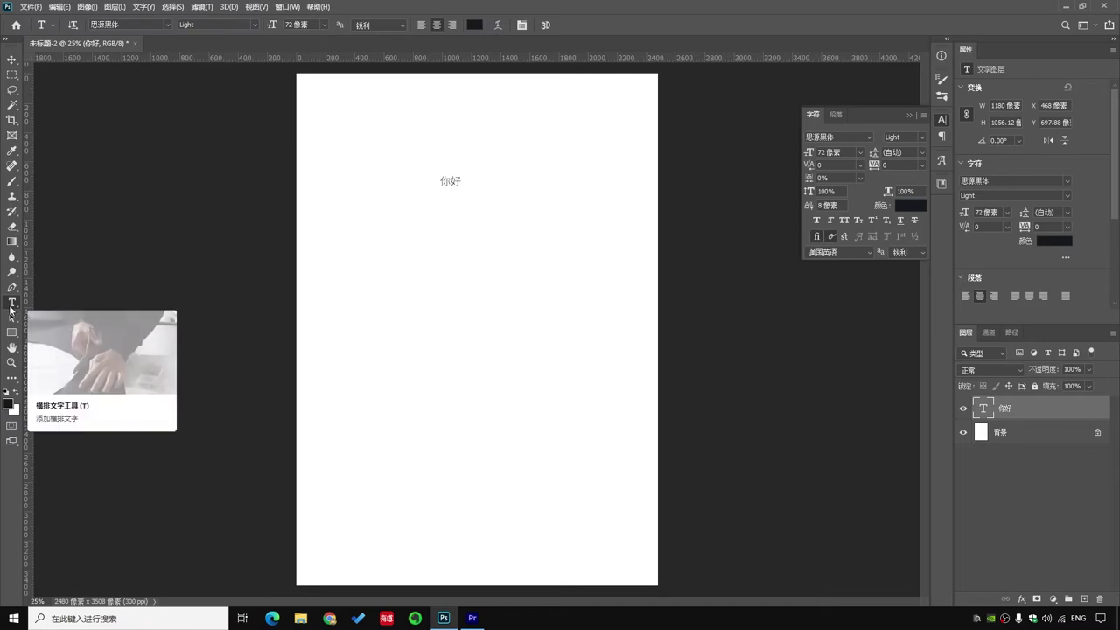
# - Move the 你好 text straight down by about 392 px and activate the Crop tool
pyautogui.press('v')
pyautogui.moveTo(449, 182); pyautogui.dragTo(452, 240)
pyautogui.press('c')
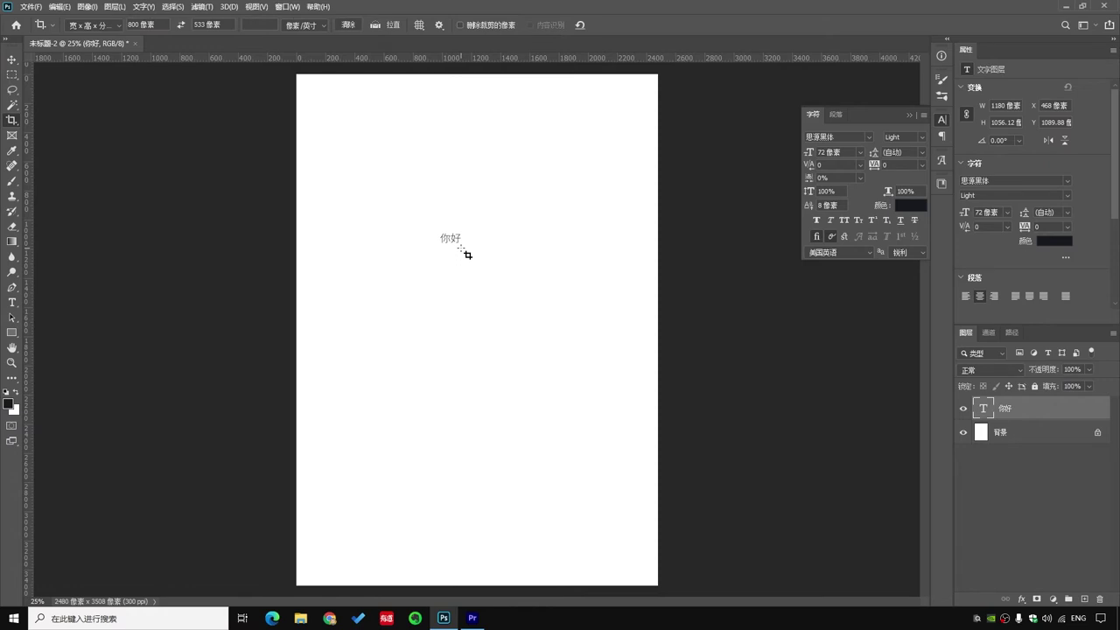
# - Keep English (US) input and add a second line reading dffasdfasdfdsfd below 你好 in the text box
pyautogui.click(1079, 618)
pyautogui.click(1056, 565)
pyautogui.press('t')
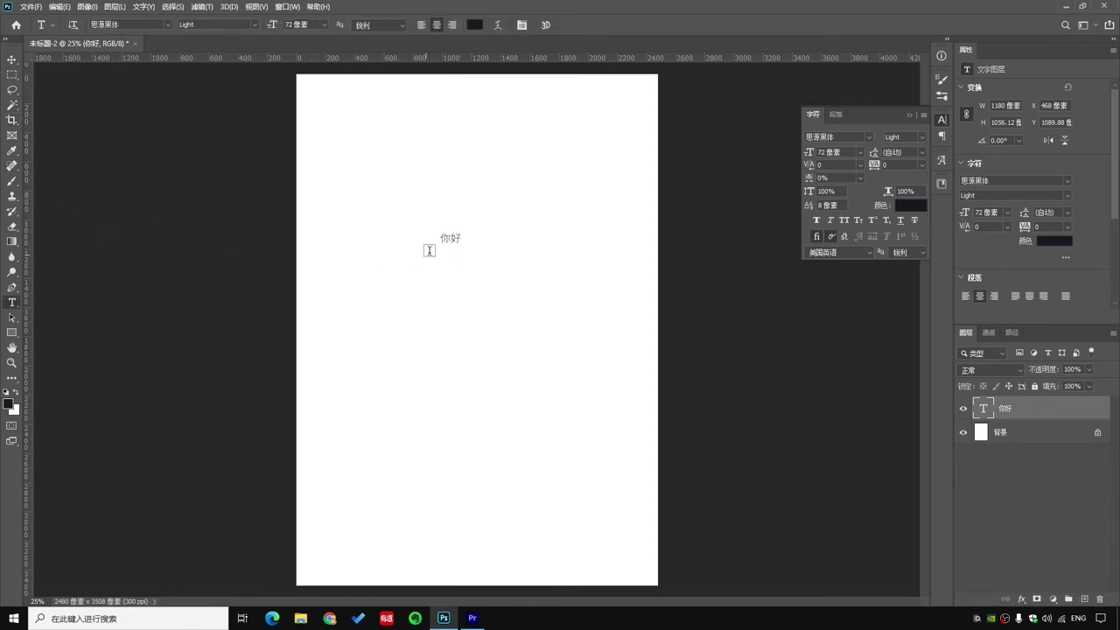
pyautogui.moveTo(430, 251); pyautogui.dragTo(545, 242)
pyautogui.click(498, 247)
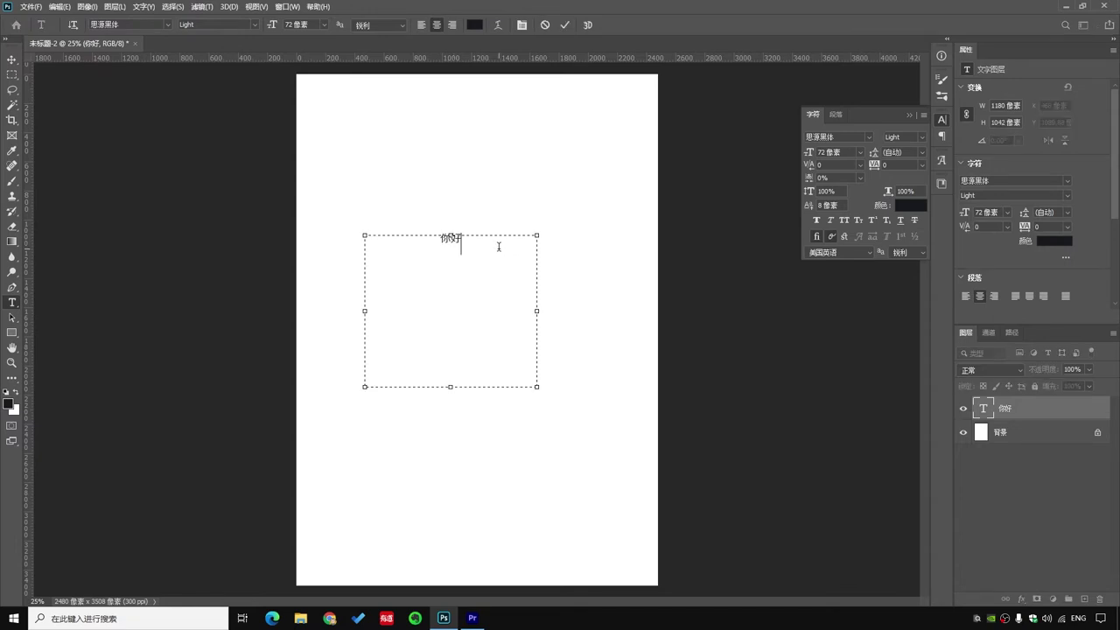
pyautogui.press('Return')
pyautogui.write('dffasdfasdfdsfd')
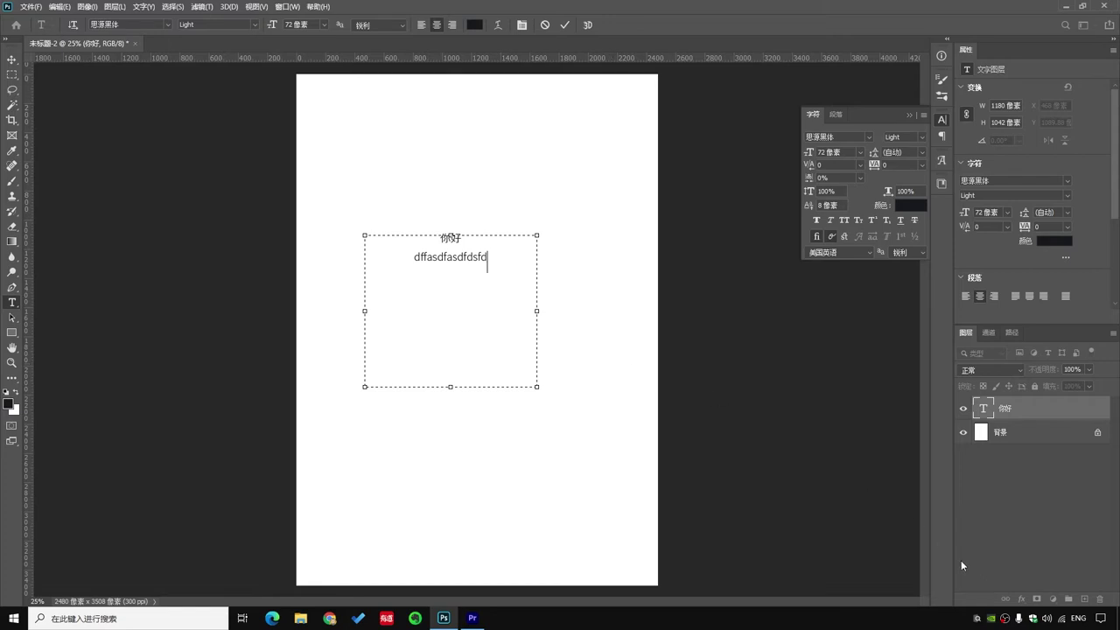
# - Change the input language to Chinese (Microsoft Pinyin) and append the pinyin dajiahao as Chinese text in the text box
pyautogui.click(1077, 618)
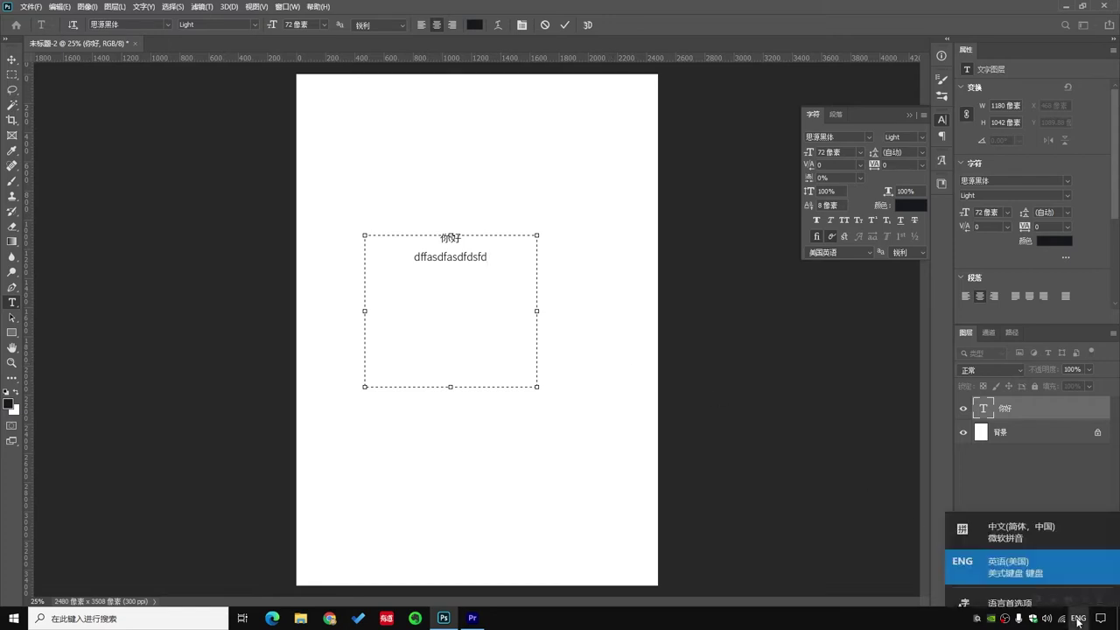
pyautogui.click(1023, 522)
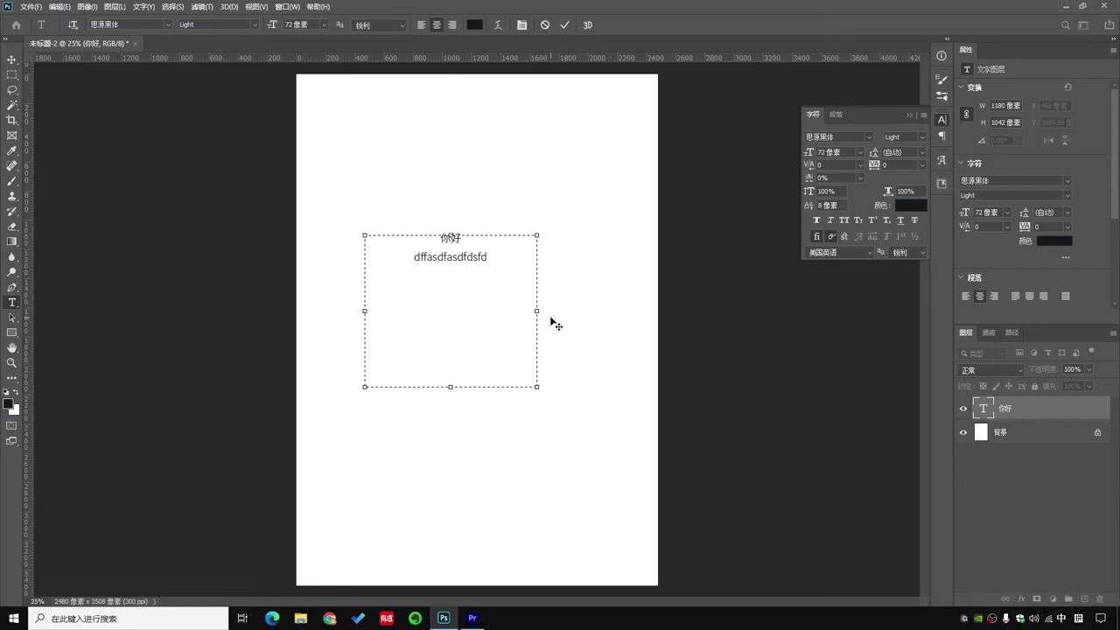
pyautogui.write('dajiahao')
pyautogui.press('space')
pyautogui.click(10, 62)
# - Minimize Photoshop and switch to the WiFi信号分析软件 project in Premiere Pro
pyautogui.click(443, 618)
pyautogui.moveTo(471, 622)
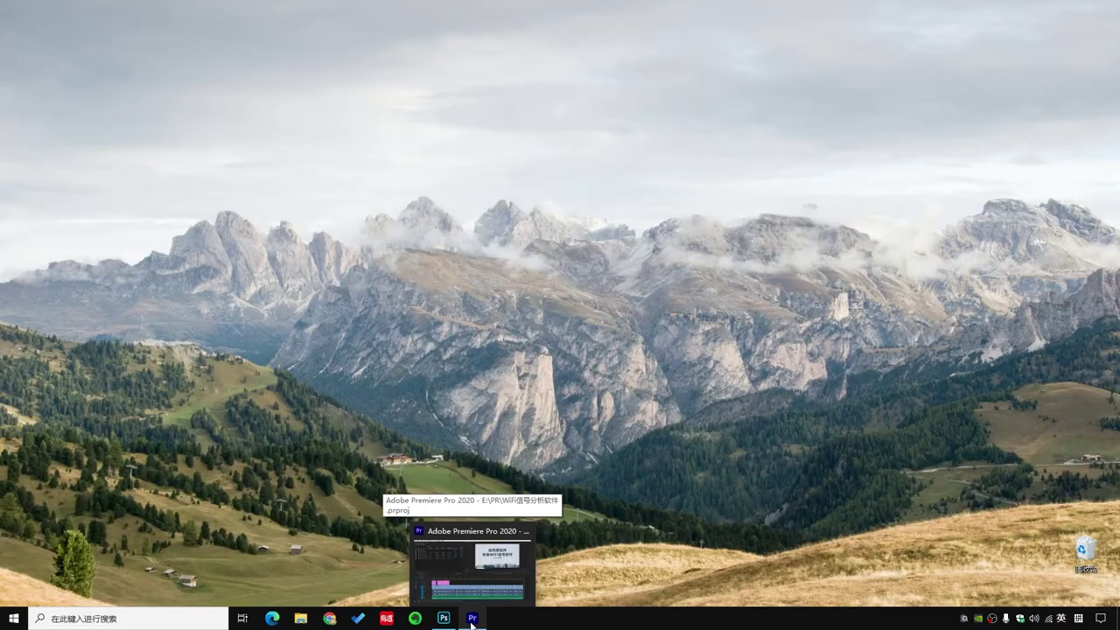
pyautogui.click(471, 568)
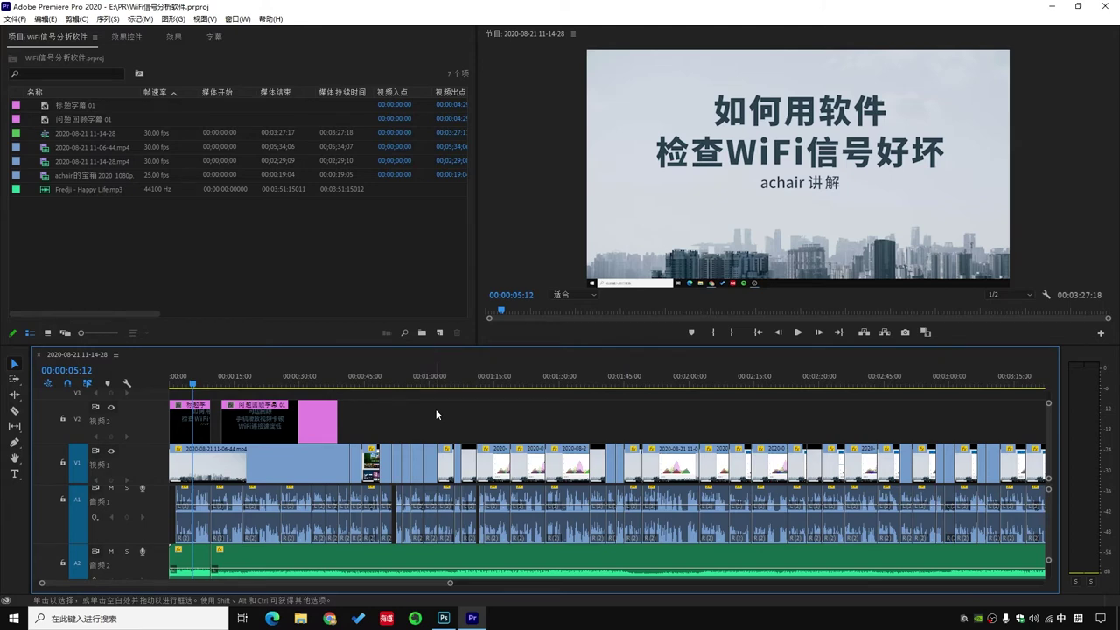
# - Change the input language to English (US) and test zooming the sequence timeline in and out
pyautogui.click(1075, 618)
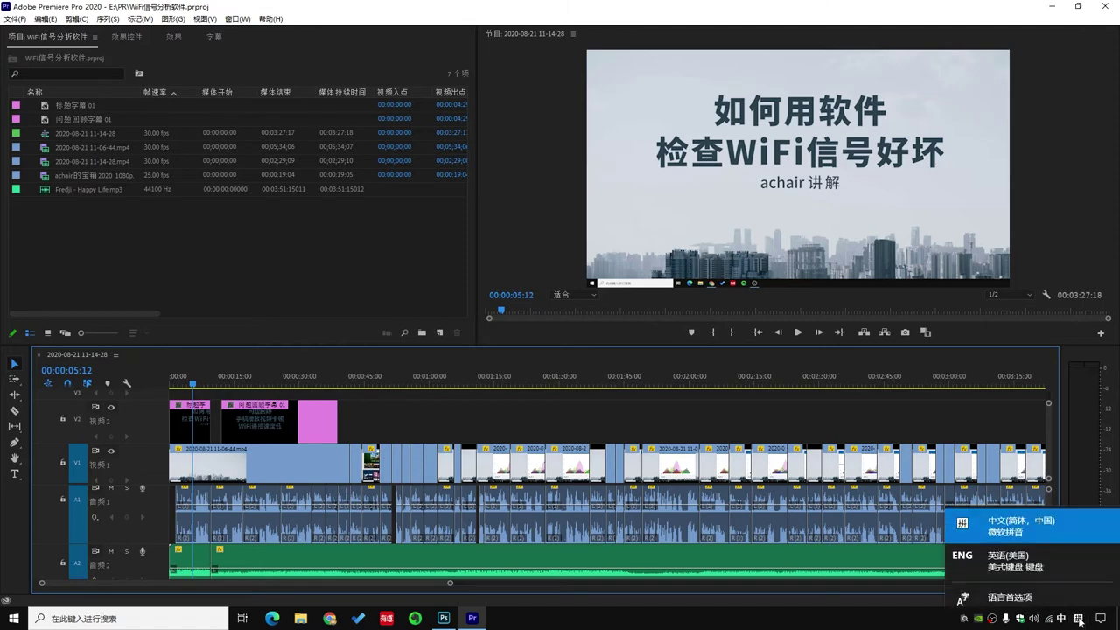
pyautogui.click(1035, 557)
pyautogui.press('=')
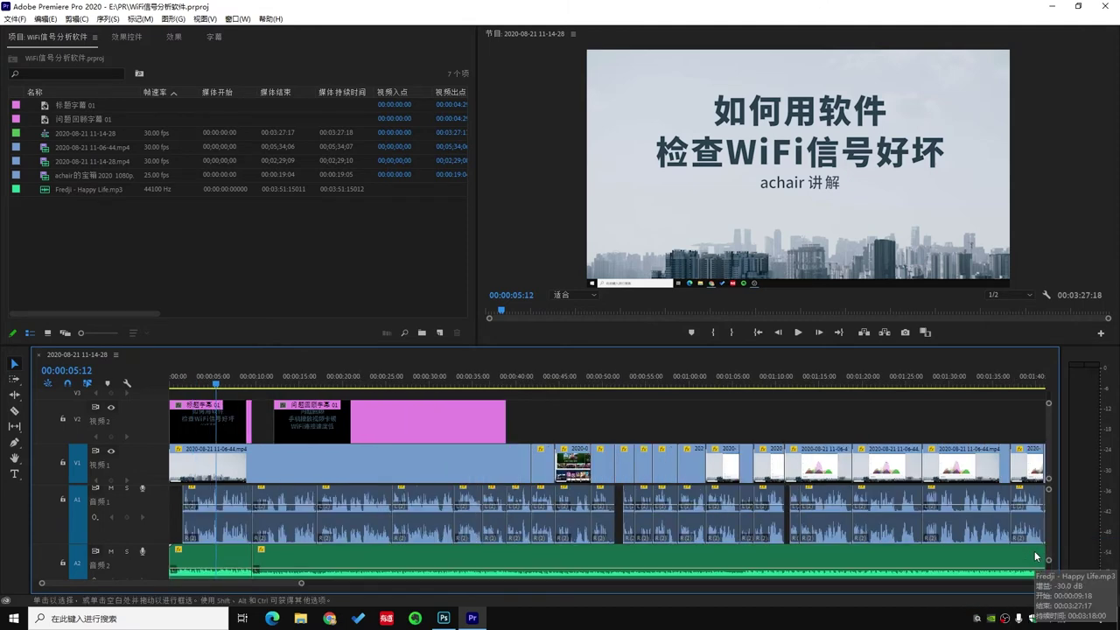
pyautogui.press('=')
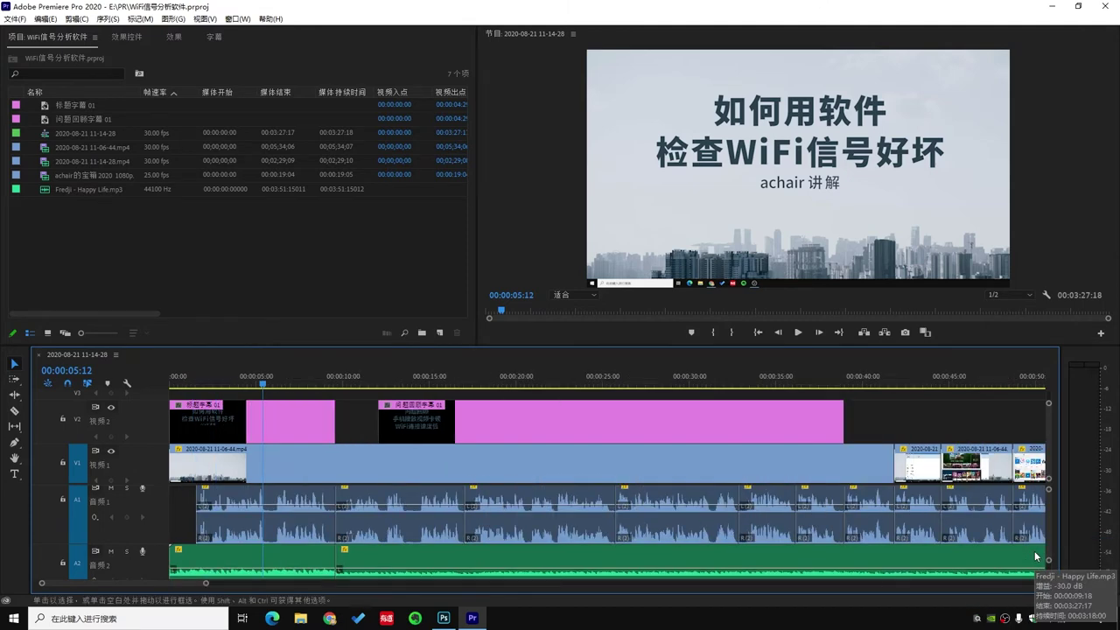
pyautogui.press('=')
pyautogui.press('=')
pyautogui.press('-')
pyautogui.press('-')
pyautogui.press('-')
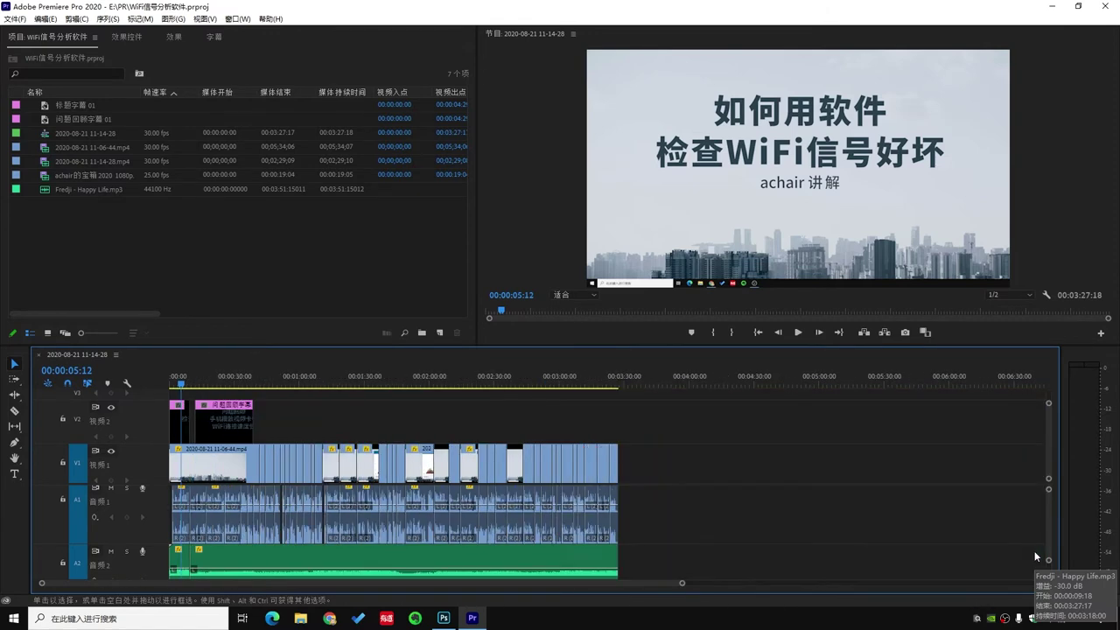
pyautogui.press('=')
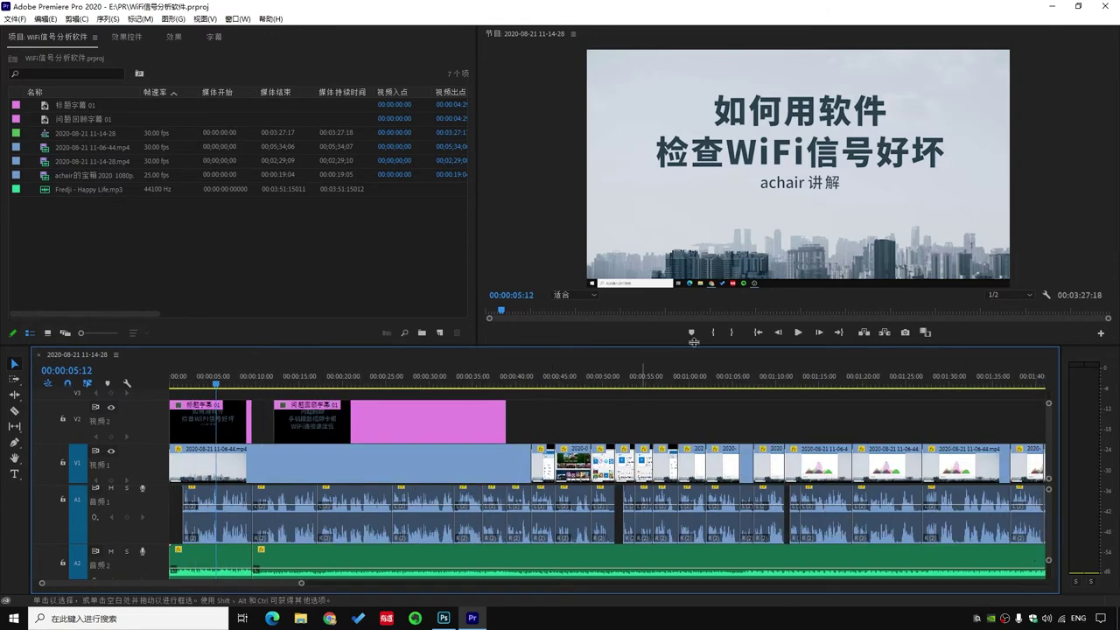
# - Open the 标题字幕 01 title clip for editing and append 1d to its first line
pyautogui.doubleClick(216, 420)
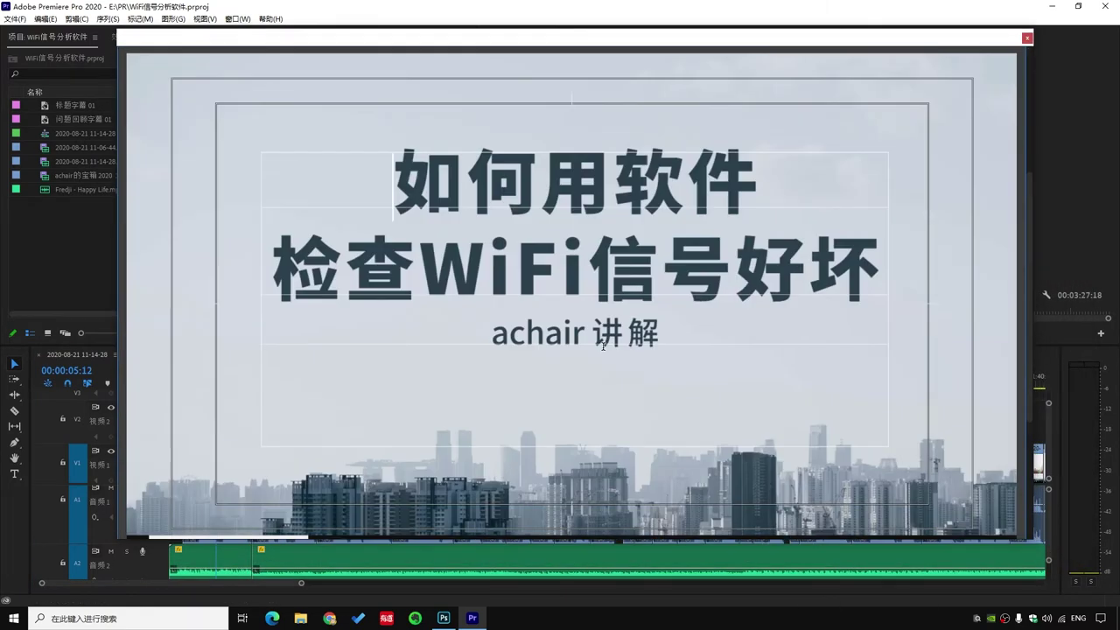
pyautogui.doubleClick(479, 186)
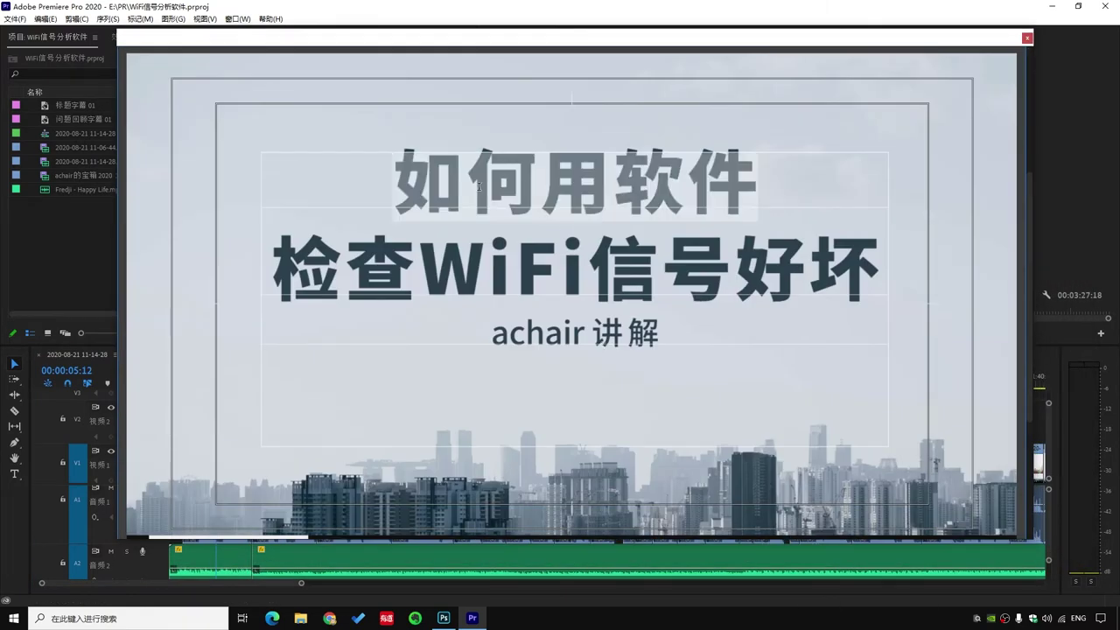
pyautogui.click(768, 181)
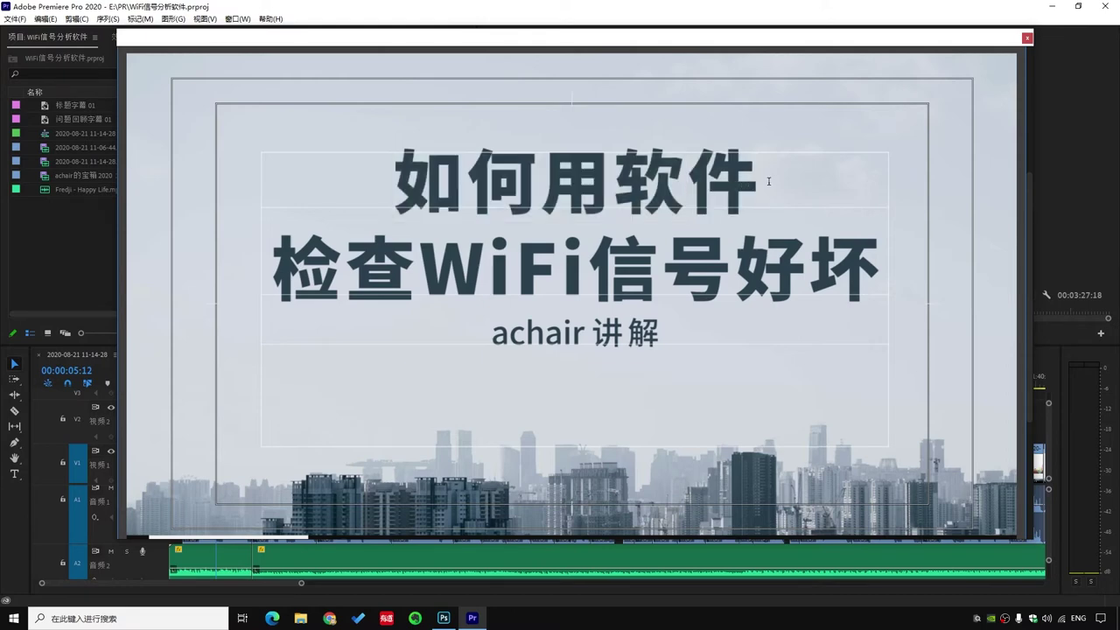
pyautogui.write('1')
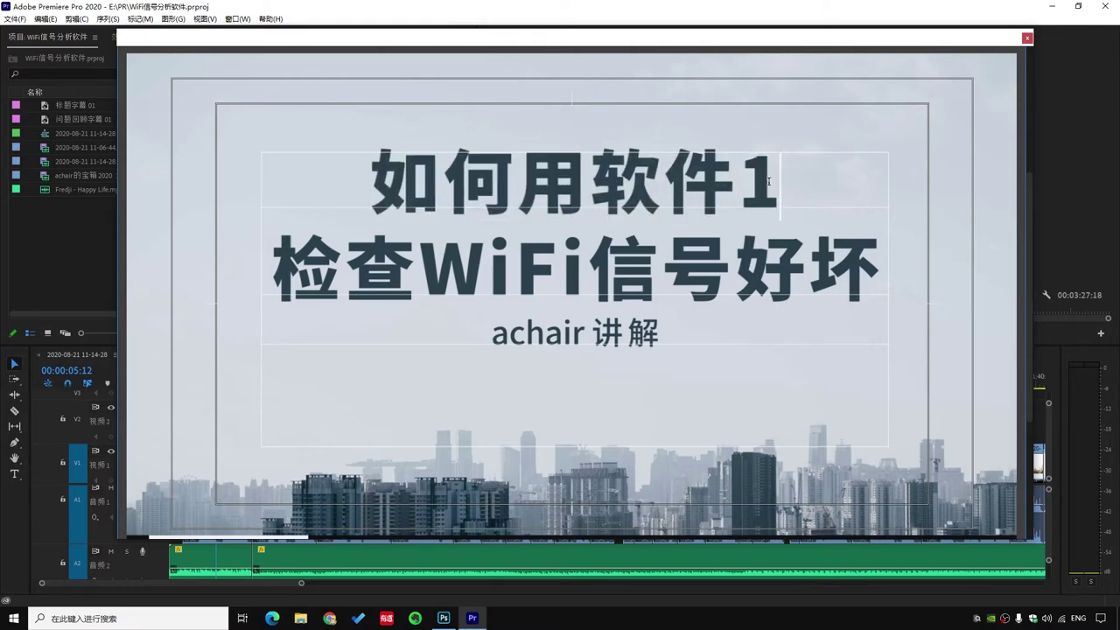
pyautogui.write('d')
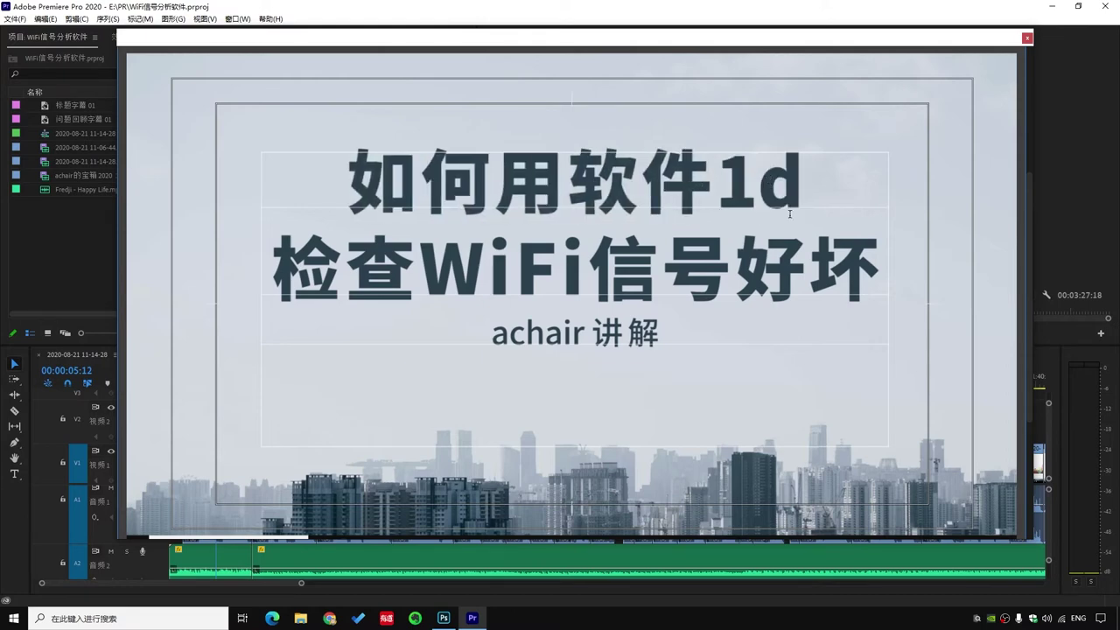
# - Change the input language to Chinese (Microsoft Pinyin) and add 顶顶顶 after 1d in the title's first line
pyautogui.click(1078, 617)
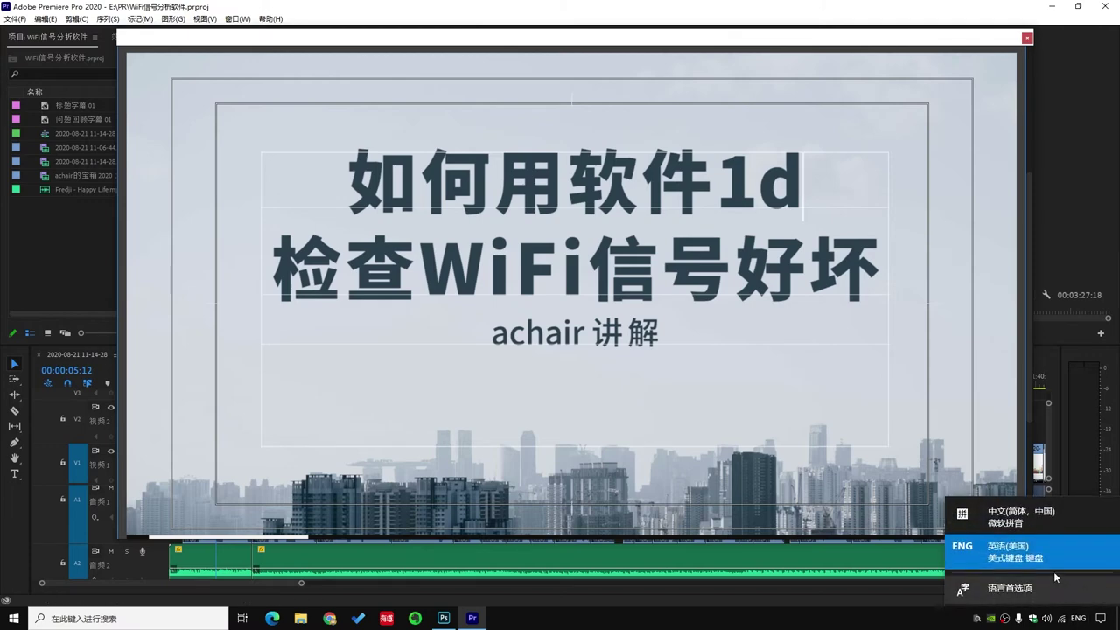
pyautogui.click(1015, 517)
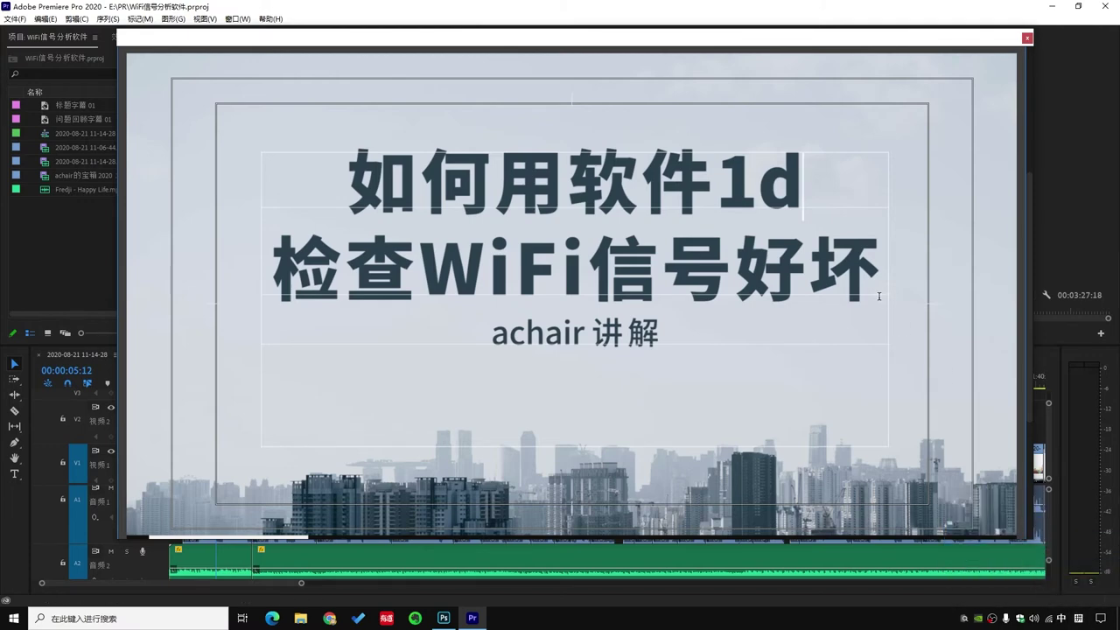
pyautogui.write('ddd')
pyautogui.press('space')
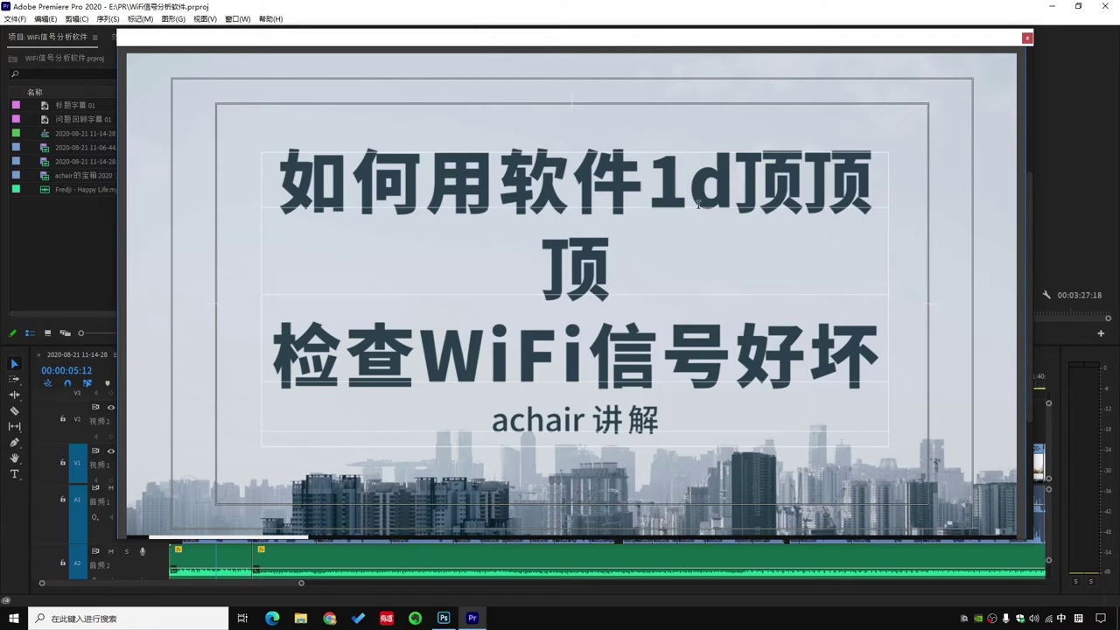
# - Delete the added characters so the title's first line reads 如何用软件, and close the title editor
pyautogui.press('BackSpace')
pyautogui.press('BackSpace')
pyautogui.press('BackSpace')
pyautogui.press('BackSpace')
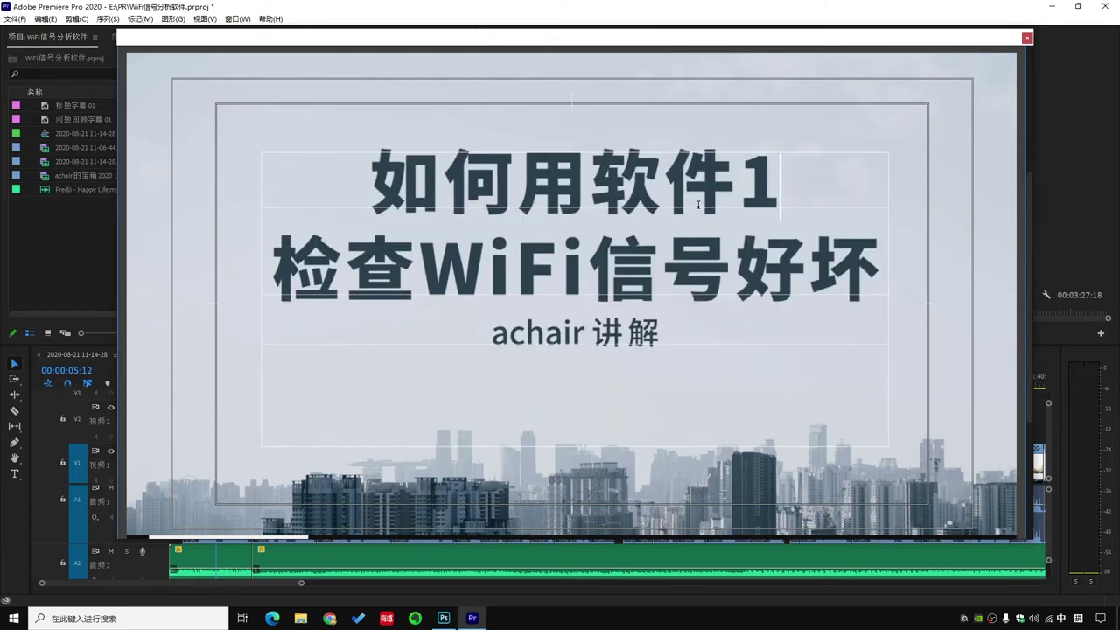
pyautogui.press('BackSpace')
pyautogui.click(1027, 37)
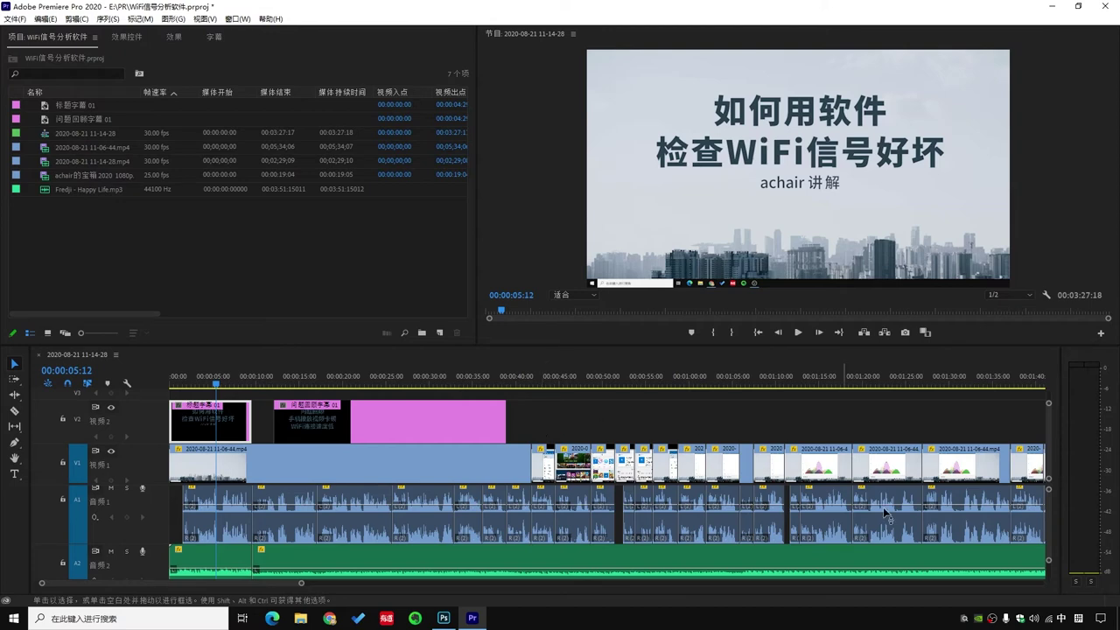
# - Set the input language to English (US) again and zoom the timeline in and back out
pyautogui.click(1062, 618)
pyautogui.click(1040, 556)
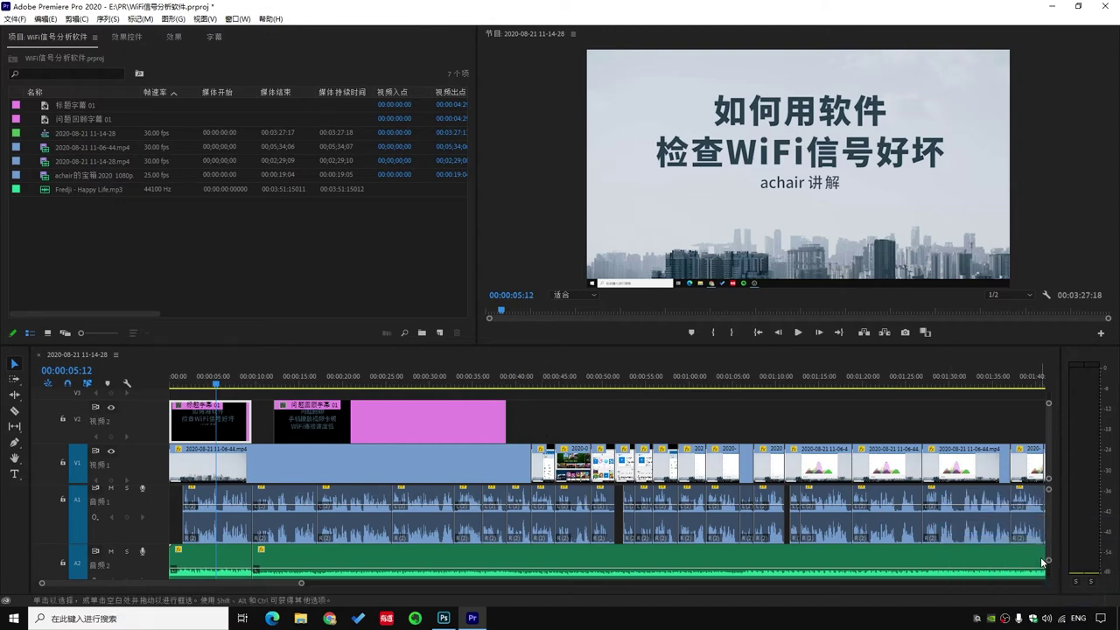
pyautogui.press('=')
pyautogui.press('-')
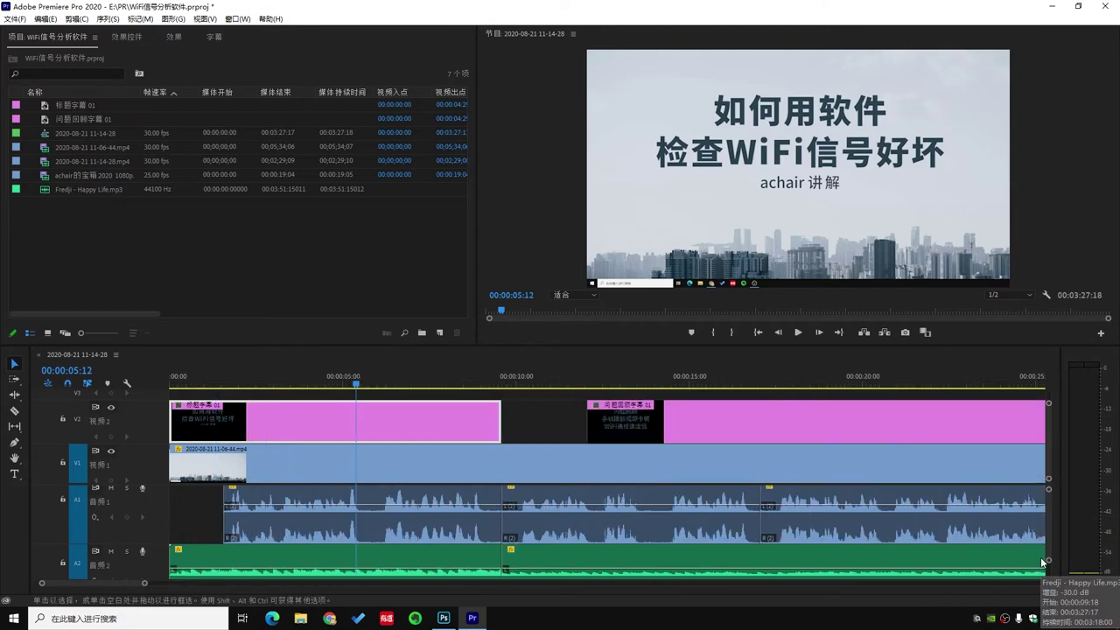
pyautogui.press('-')
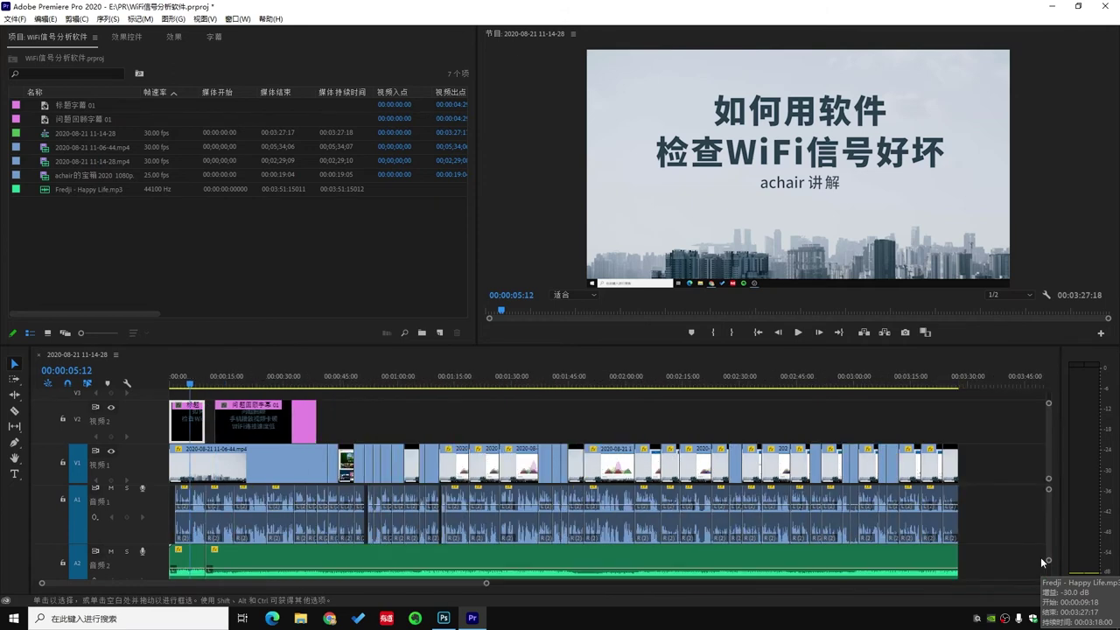
# - Zoom the timeline in and back out, and view the list of installed input languages from the desktop
pyautogui.press('=')
pyautogui.press('-')
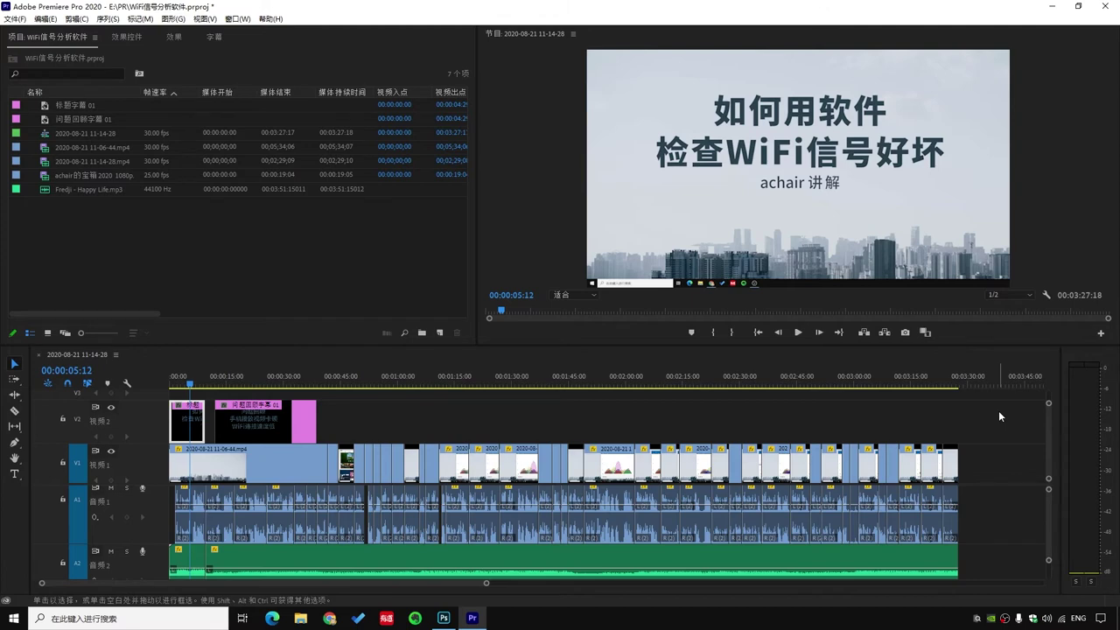
pyautogui.press('super+d')
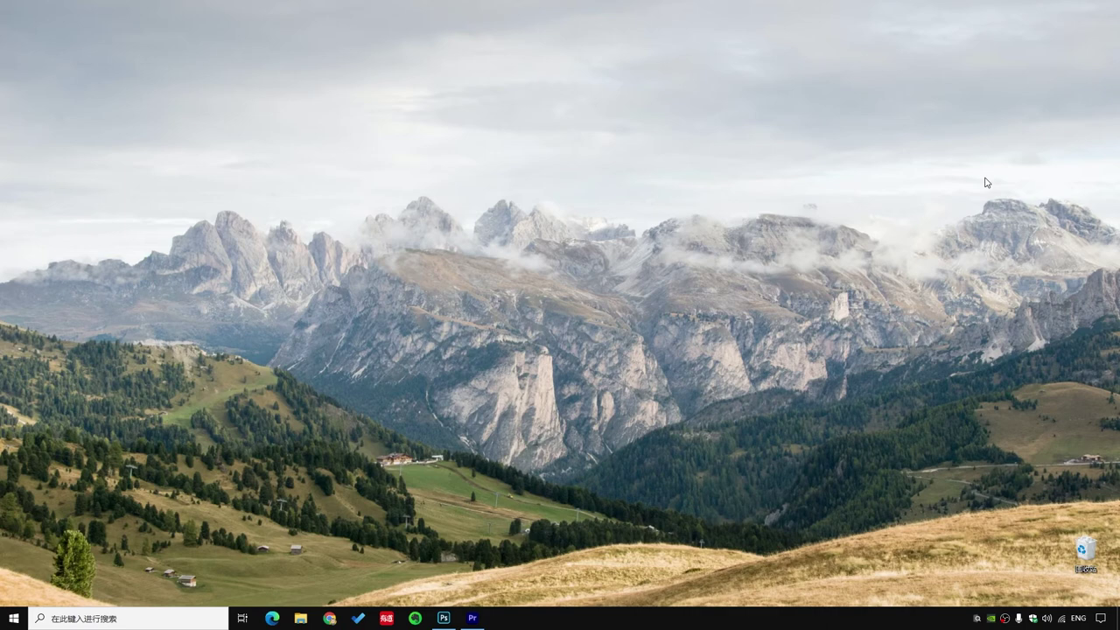
pyautogui.click(1078, 617)
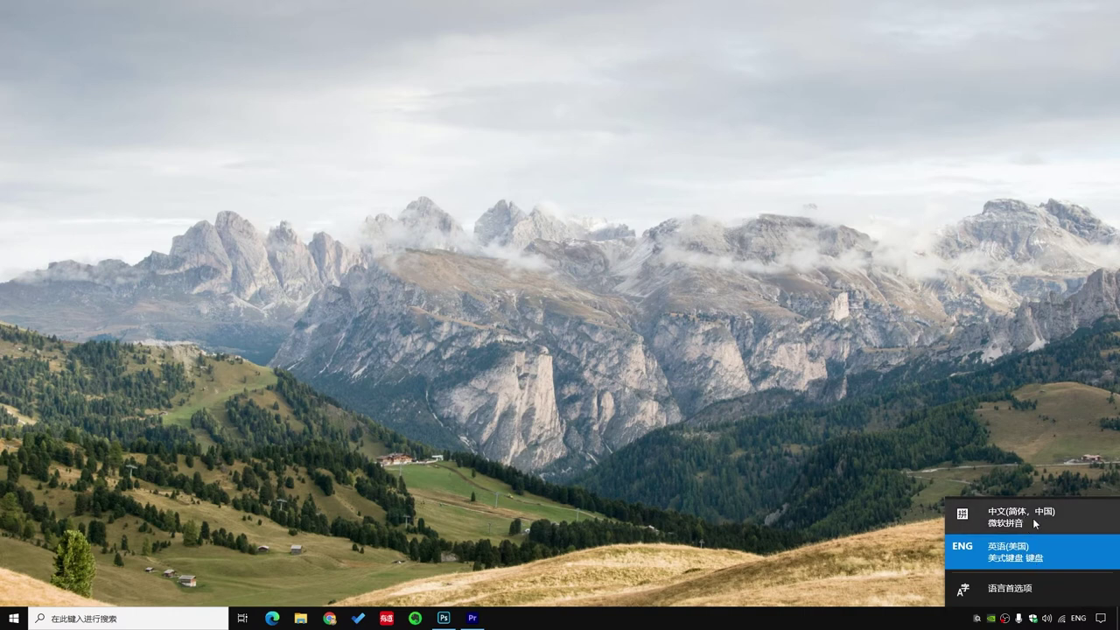
pyautogui.click(757, 517)
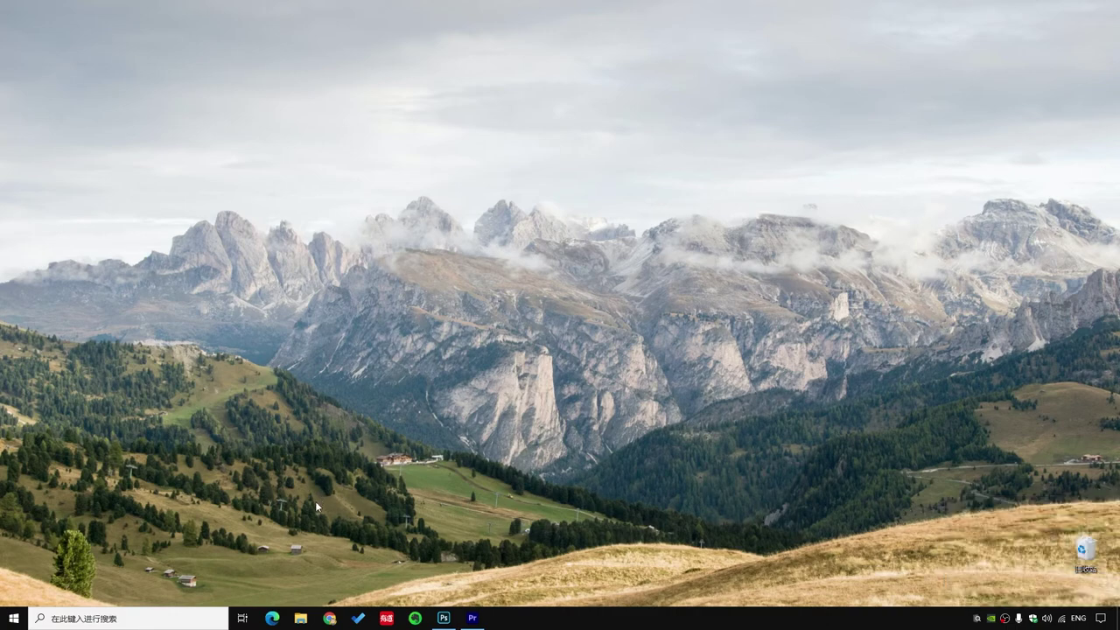
# - Open the 语言 page of the 时间和语言 category in Windows Settings
pyautogui.click(13, 618)
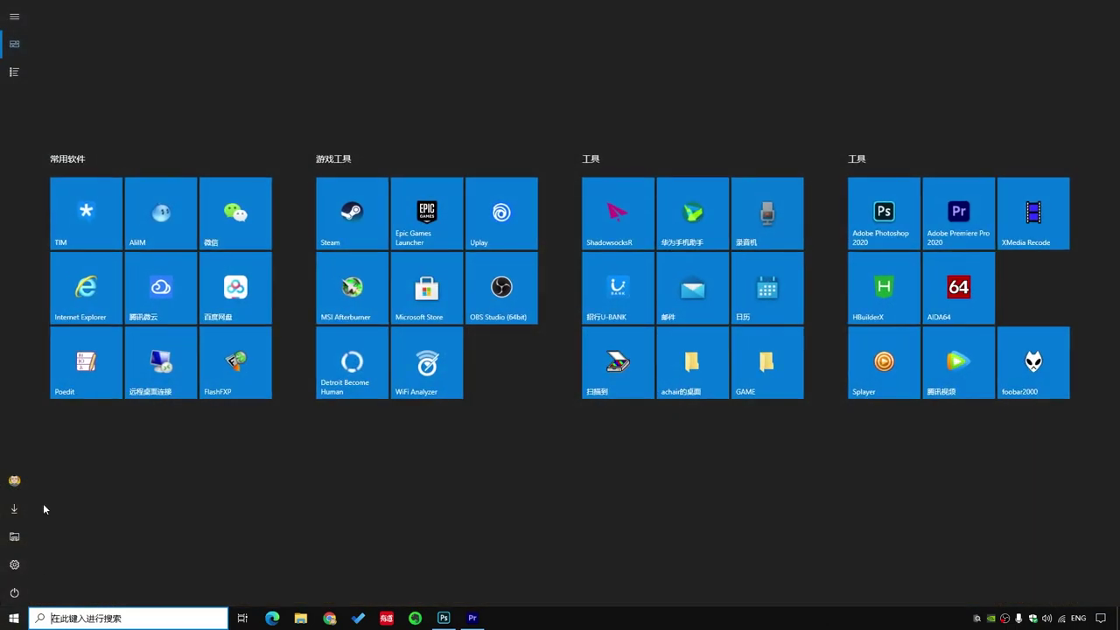
pyautogui.click(8, 569)
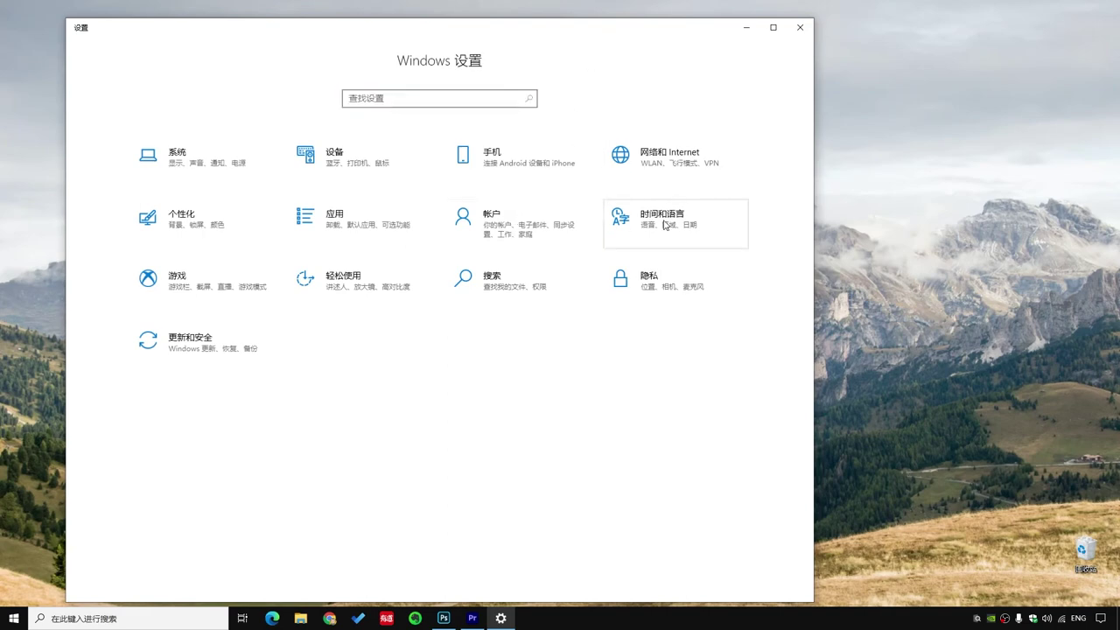
pyautogui.click(665, 225)
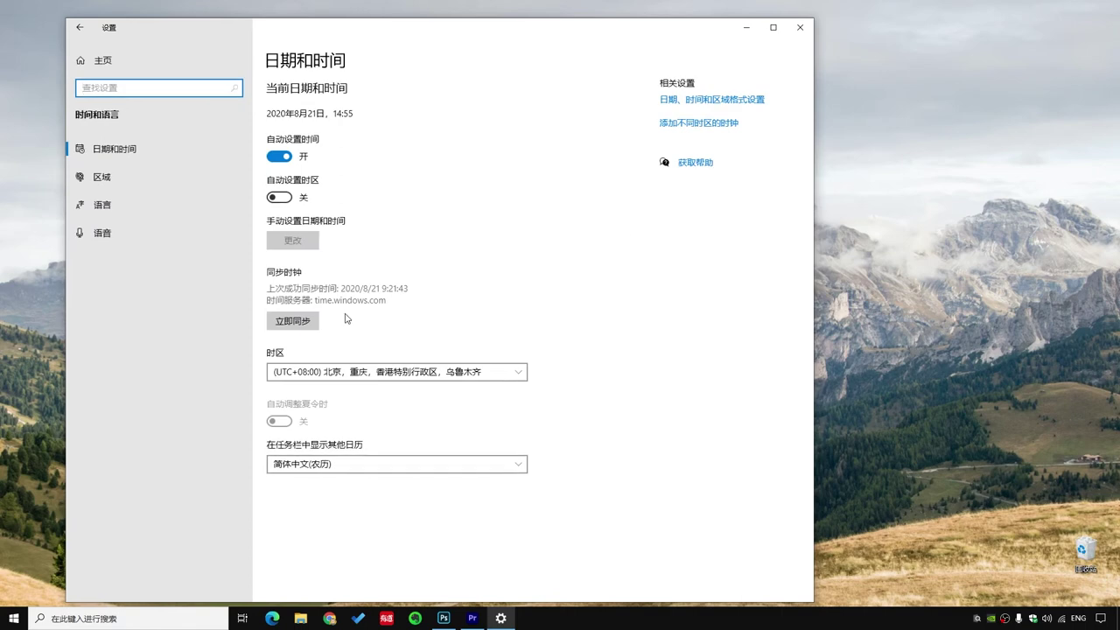
pyautogui.click(115, 209)
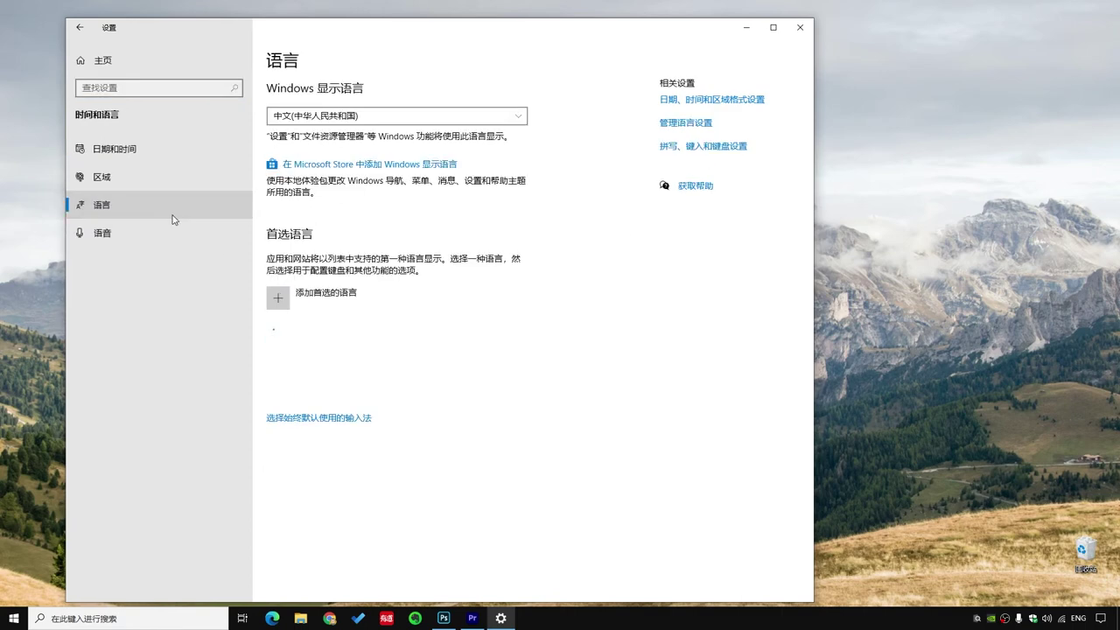
# - Look over the two preferred languages and check which keyboards the 中文(中华人民共和国) options contain
pyautogui.click(332, 345)
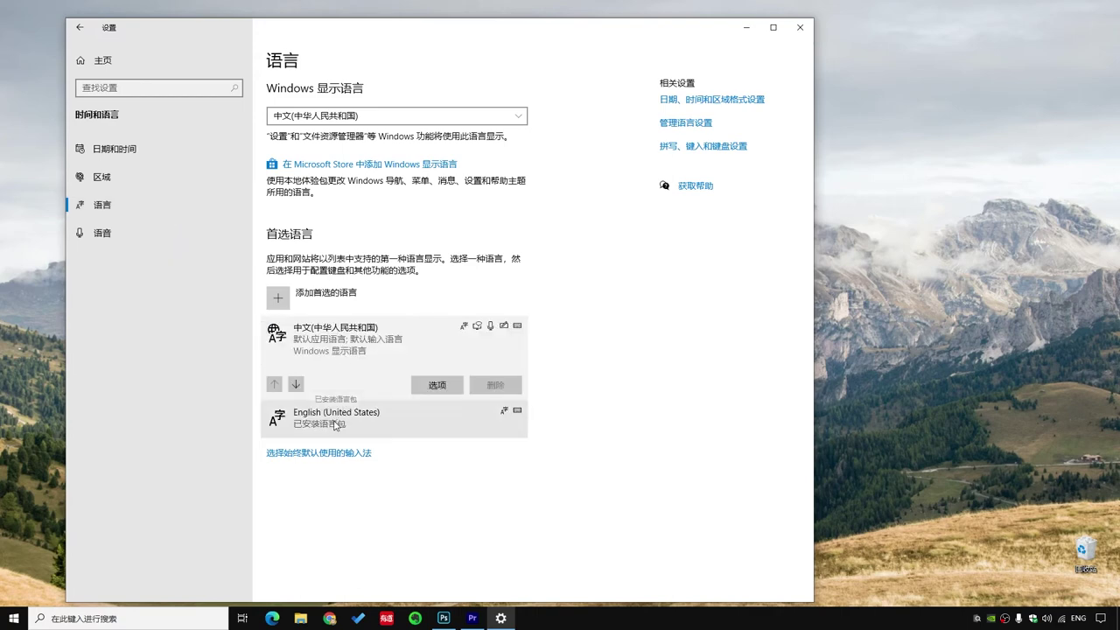
pyautogui.click(335, 425)
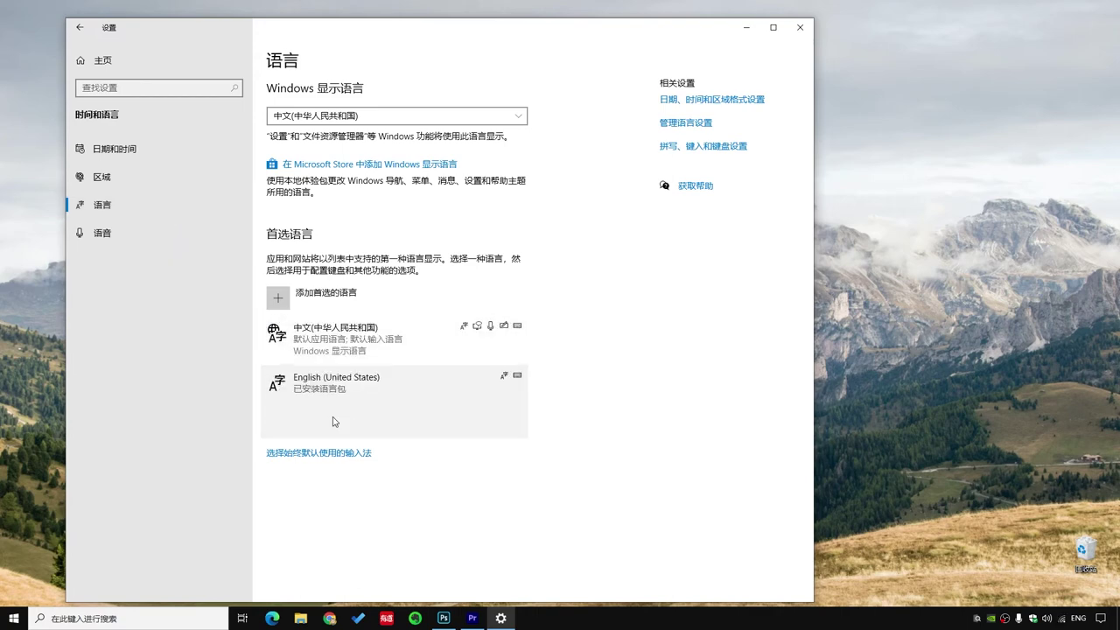
pyautogui.click(385, 335)
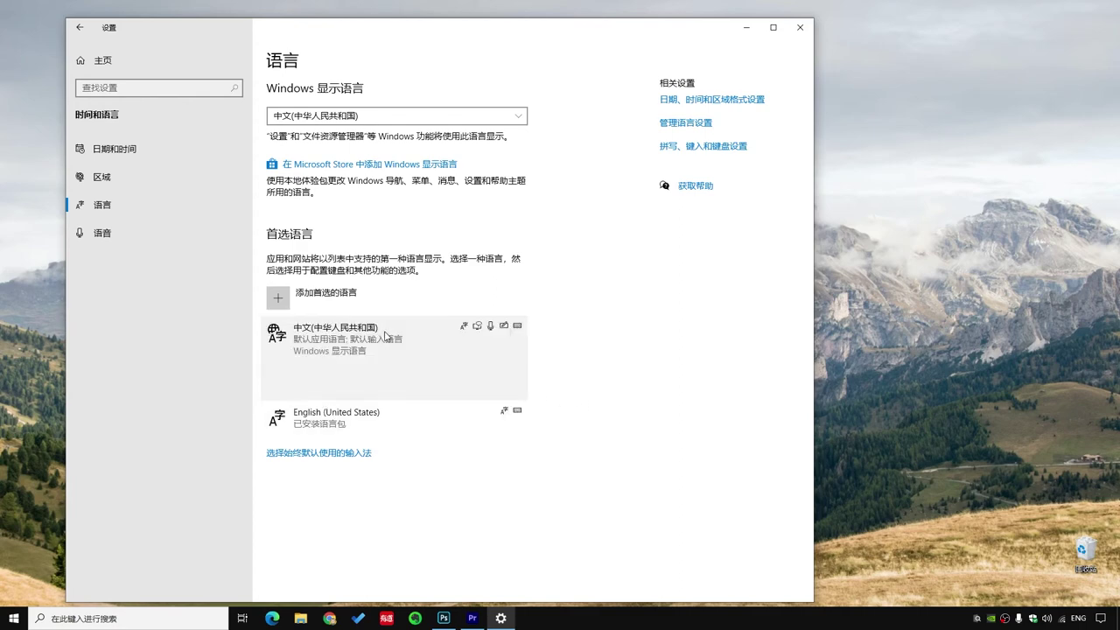
pyautogui.click(434, 385)
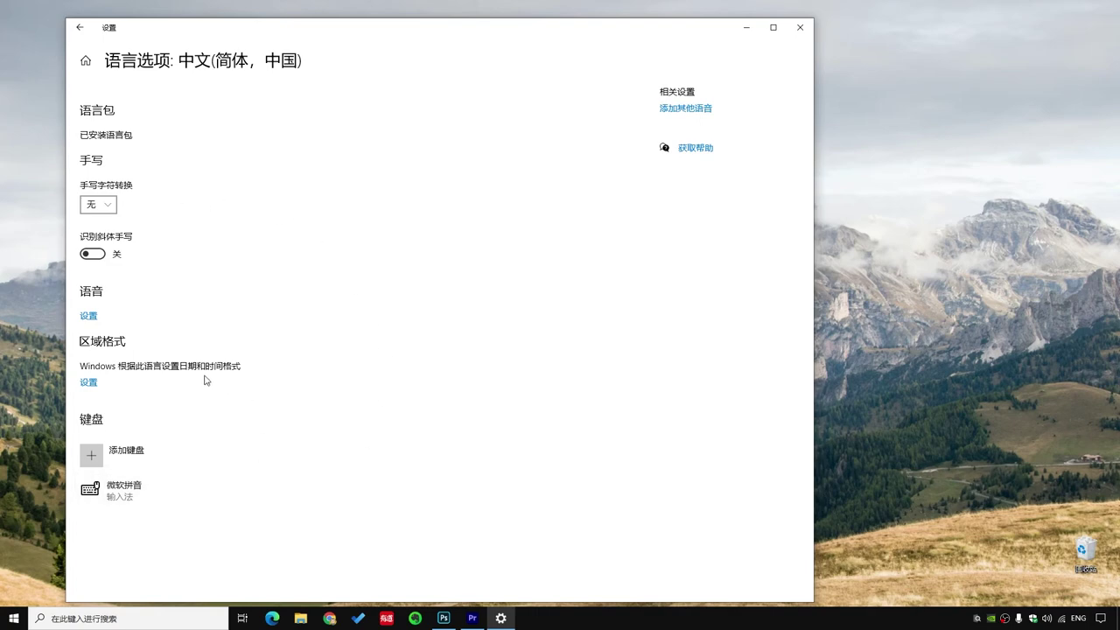
pyautogui.click(80, 27)
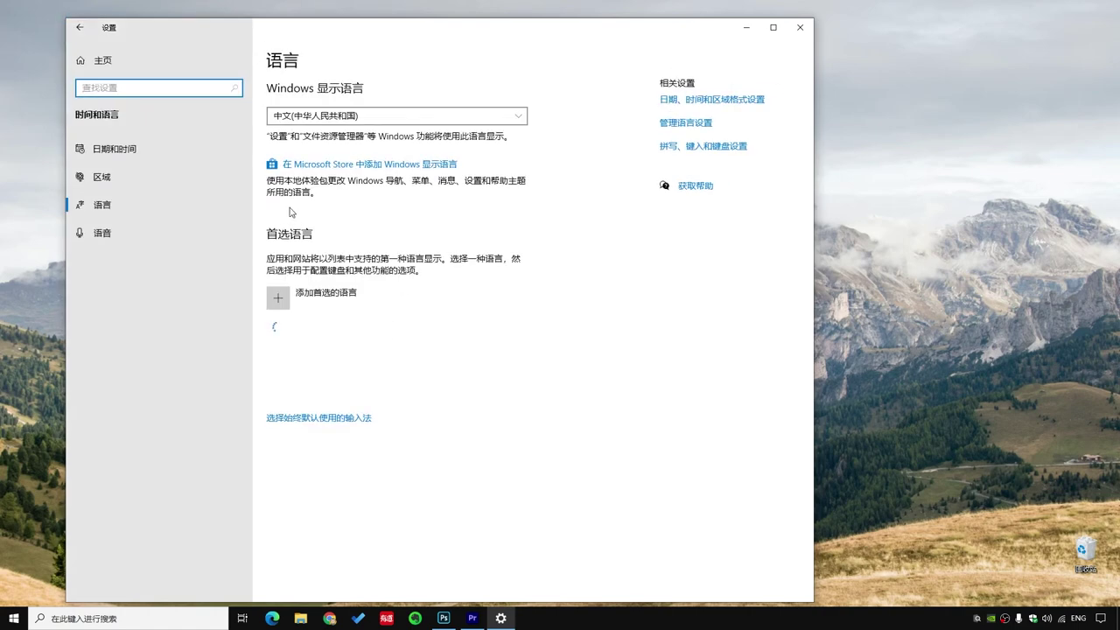
# - Check which keyboards the English (United States) language options contain and return to the language list
pyautogui.click(327, 388)
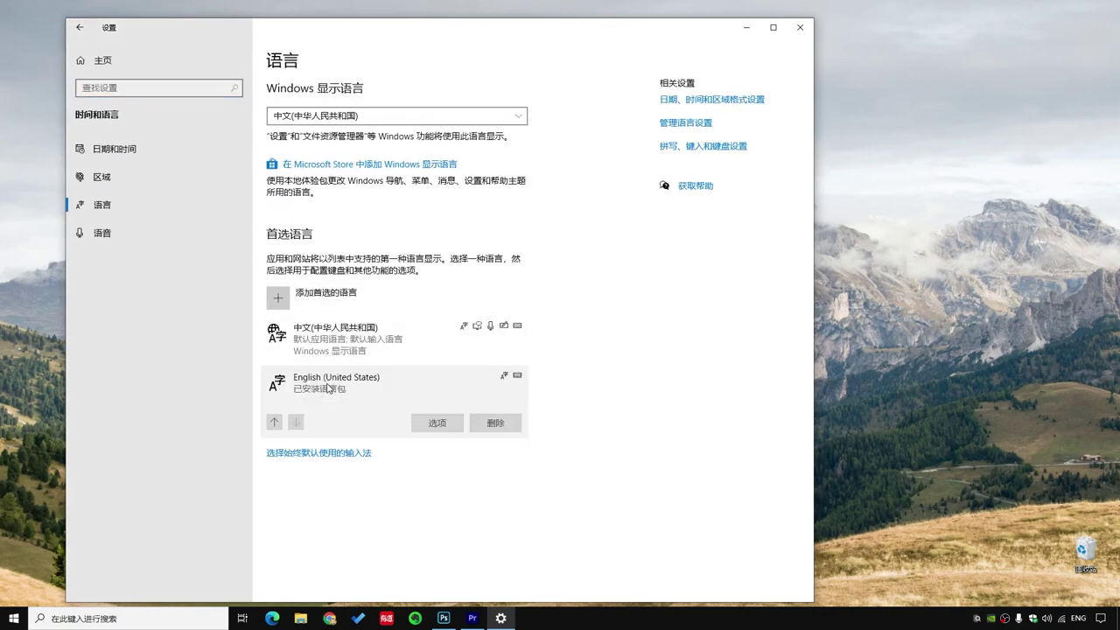
pyautogui.click(443, 425)
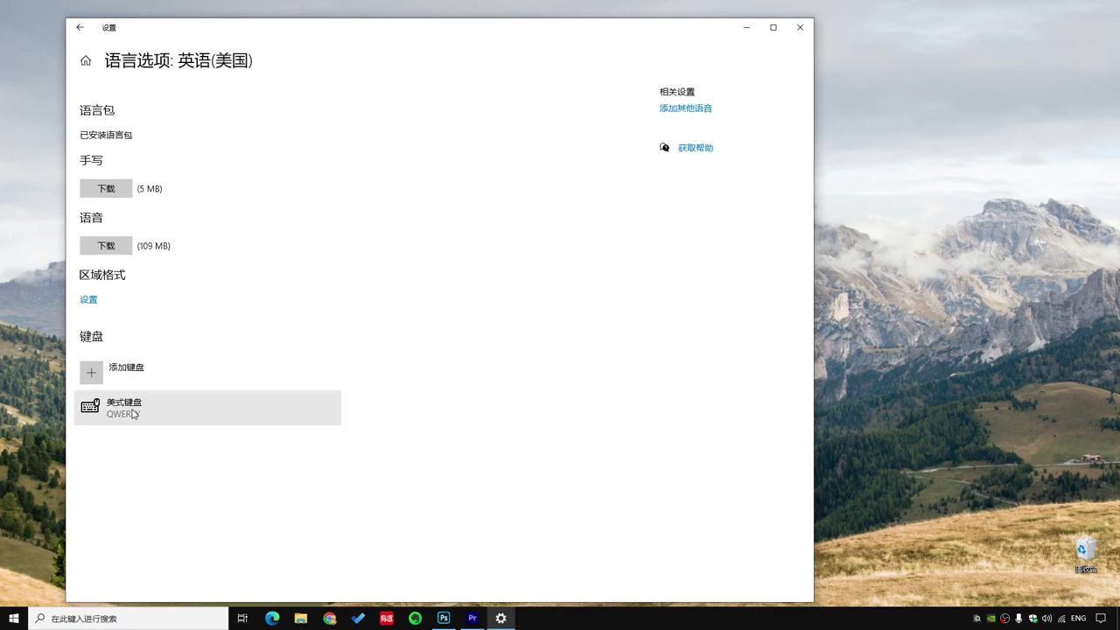
pyautogui.click(133, 413)
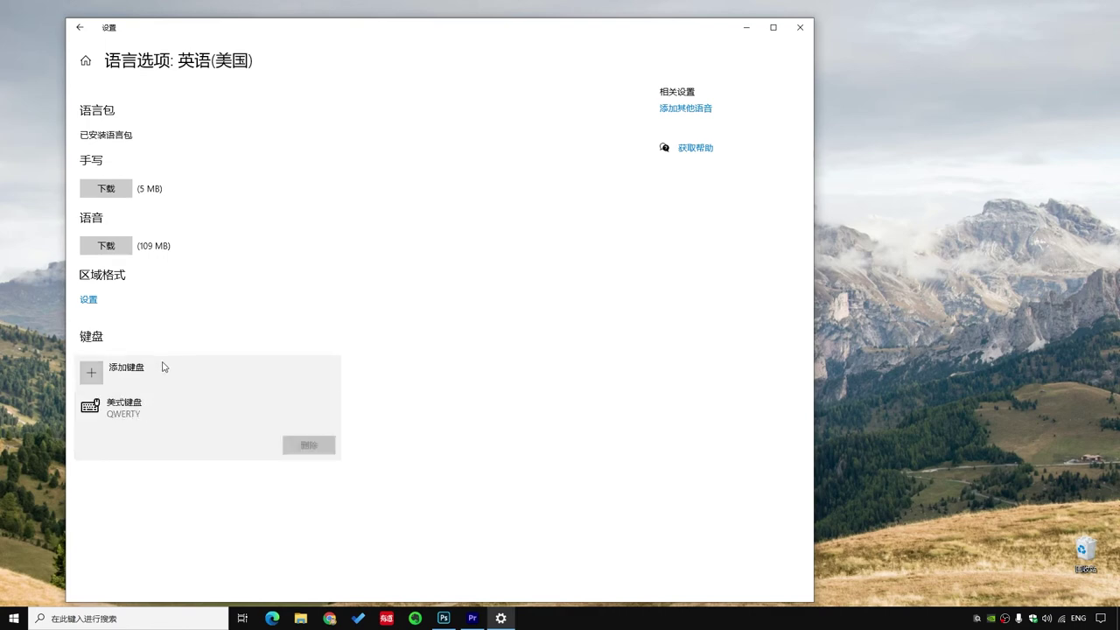
pyautogui.click(80, 27)
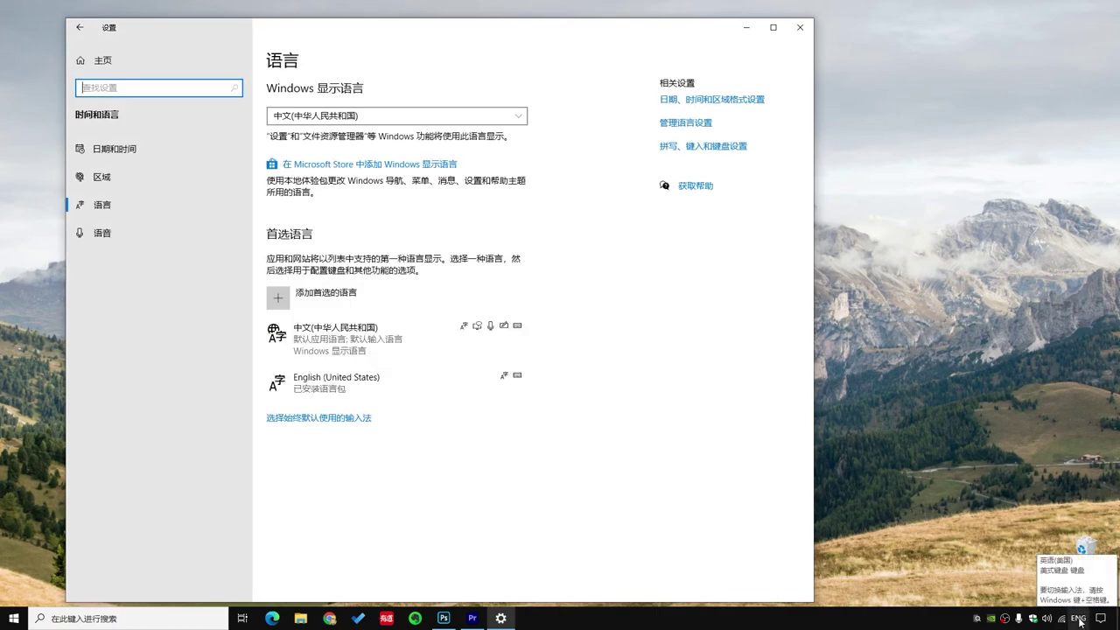
# - Switch to Chinese (Microsoft Pinyin) in its English mode and enter dddddddddddd in the Windows Settings search
pyautogui.click(1079, 618)
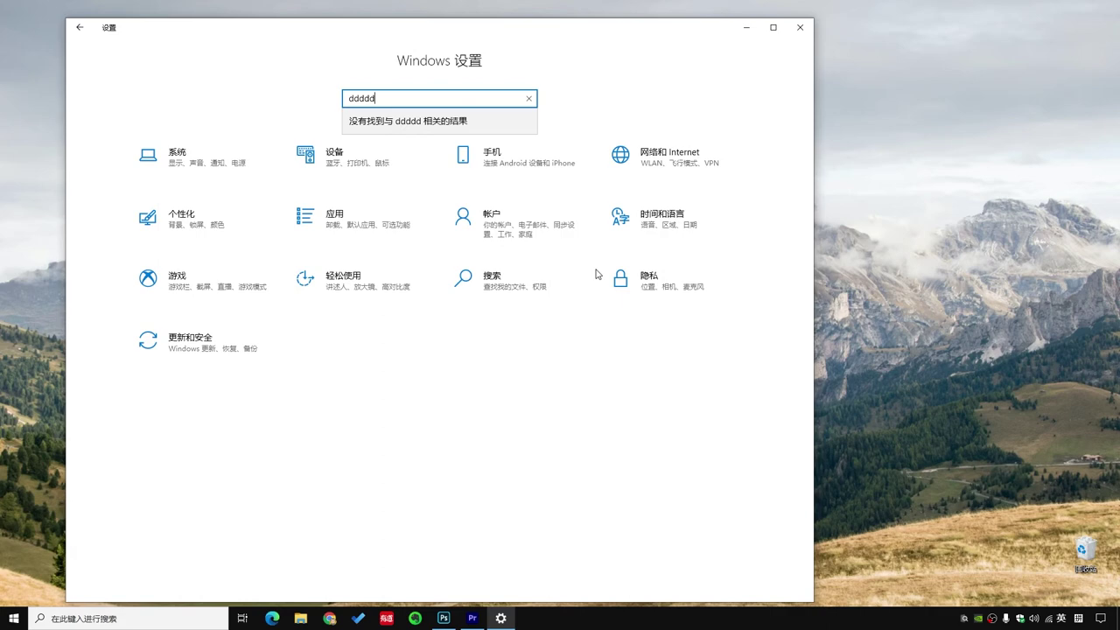
pyautogui.write('ddddddd')
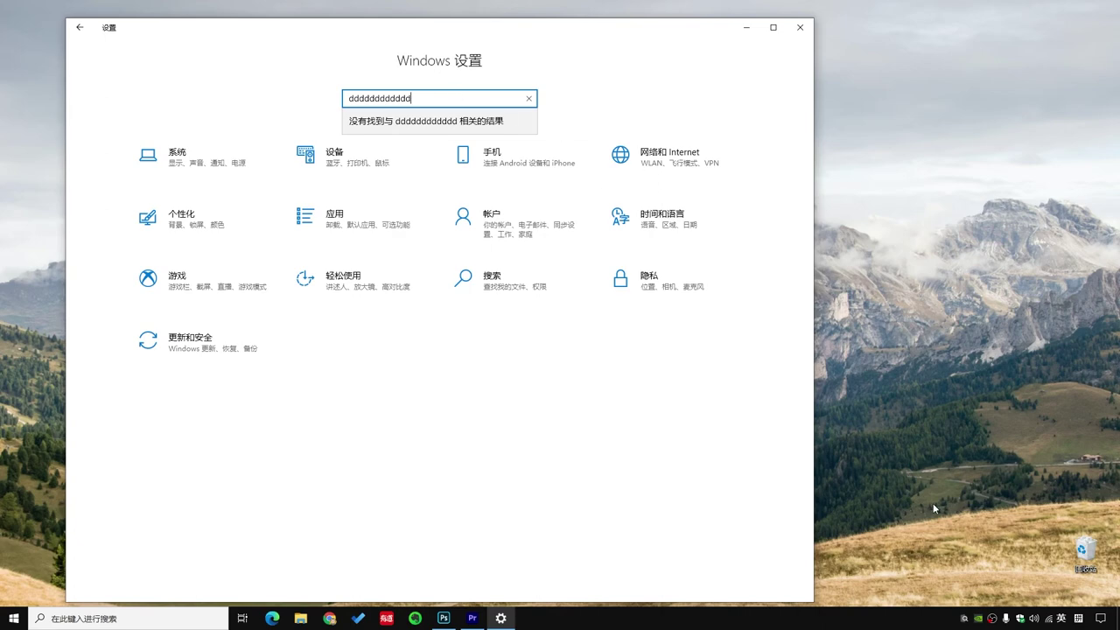
# - Set the input language to English (US), and leave the settings search empty after testing it with d
pyautogui.click(1077, 623)
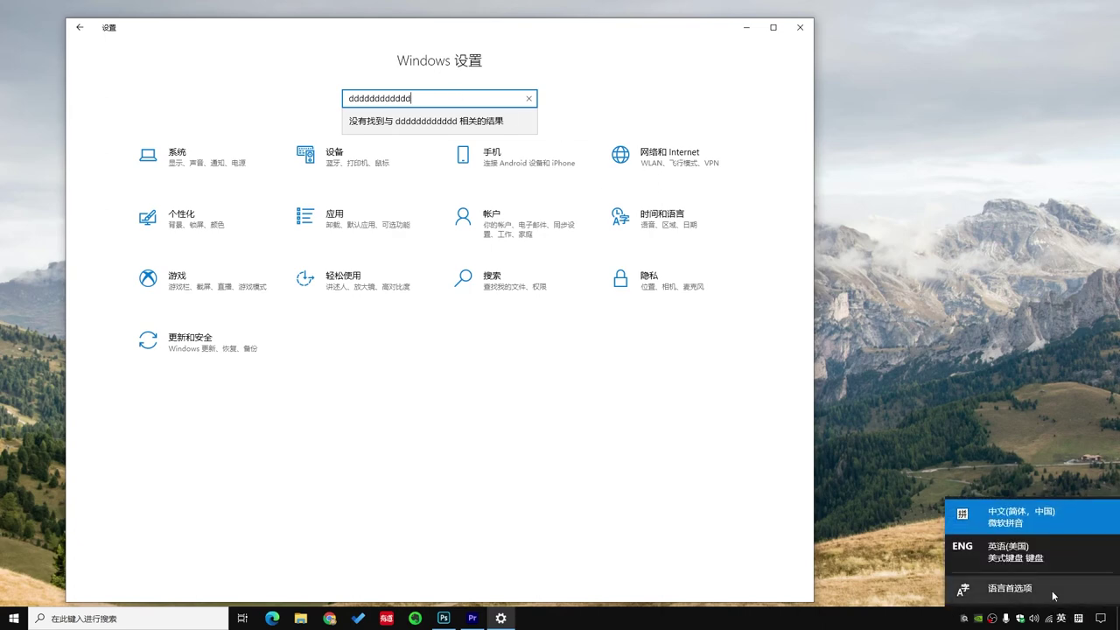
pyautogui.click(1017, 552)
pyautogui.press('super+space')
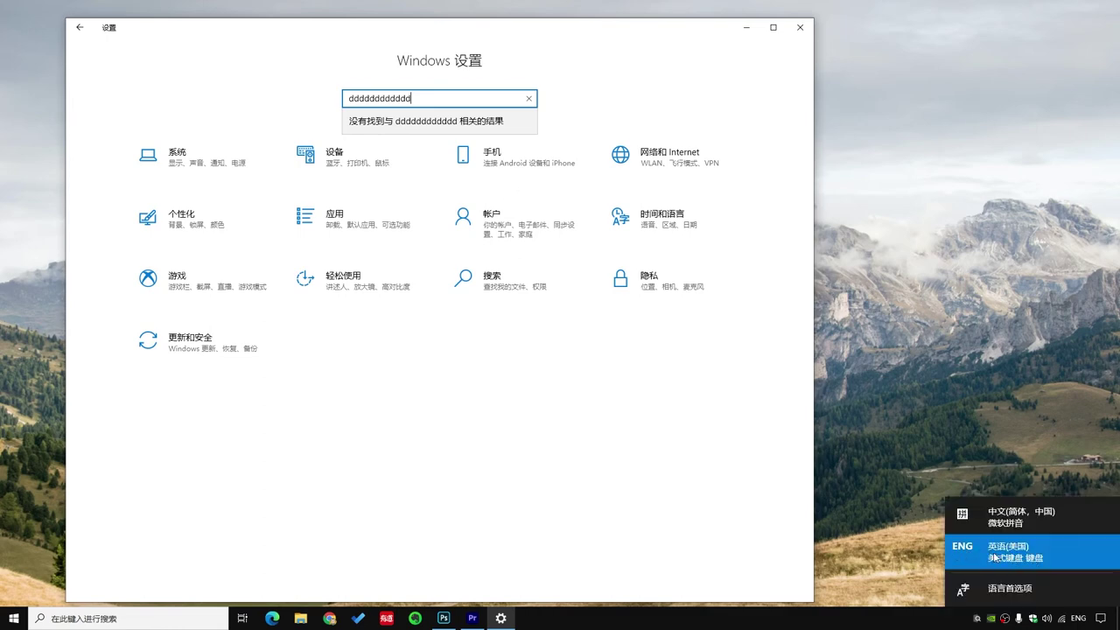
pyautogui.press('Escape')
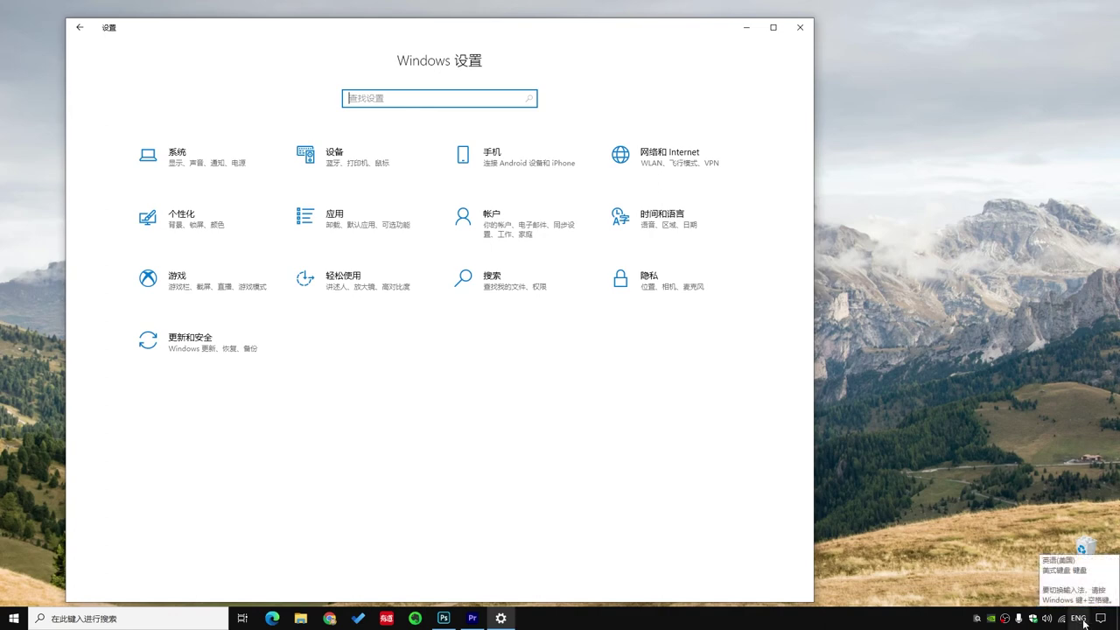
pyautogui.write('d')
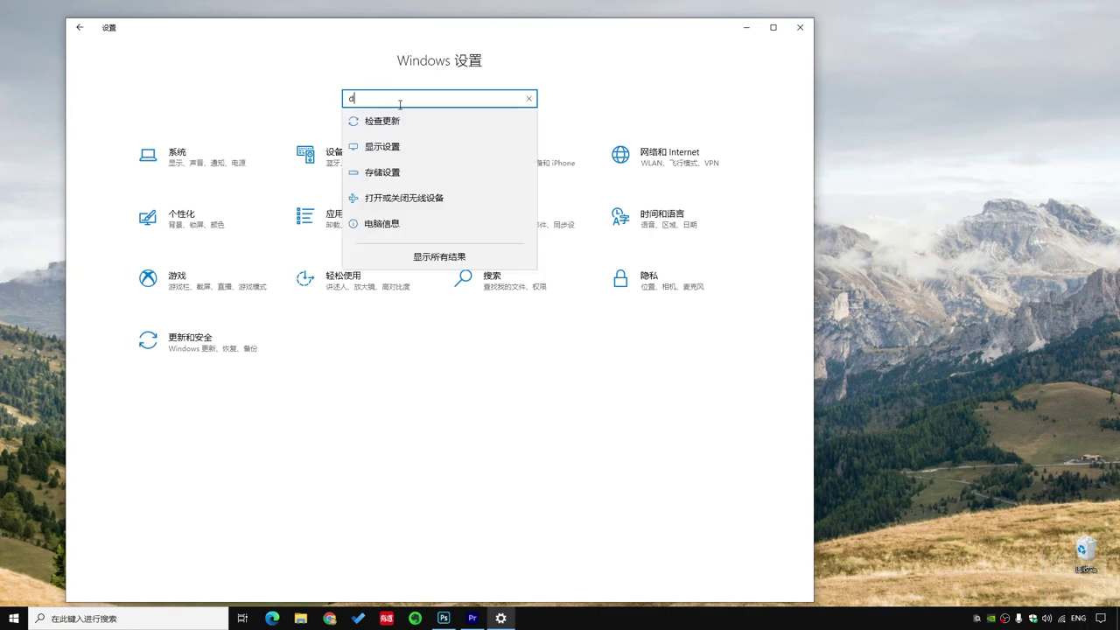
pyautogui.press('BackSpace')
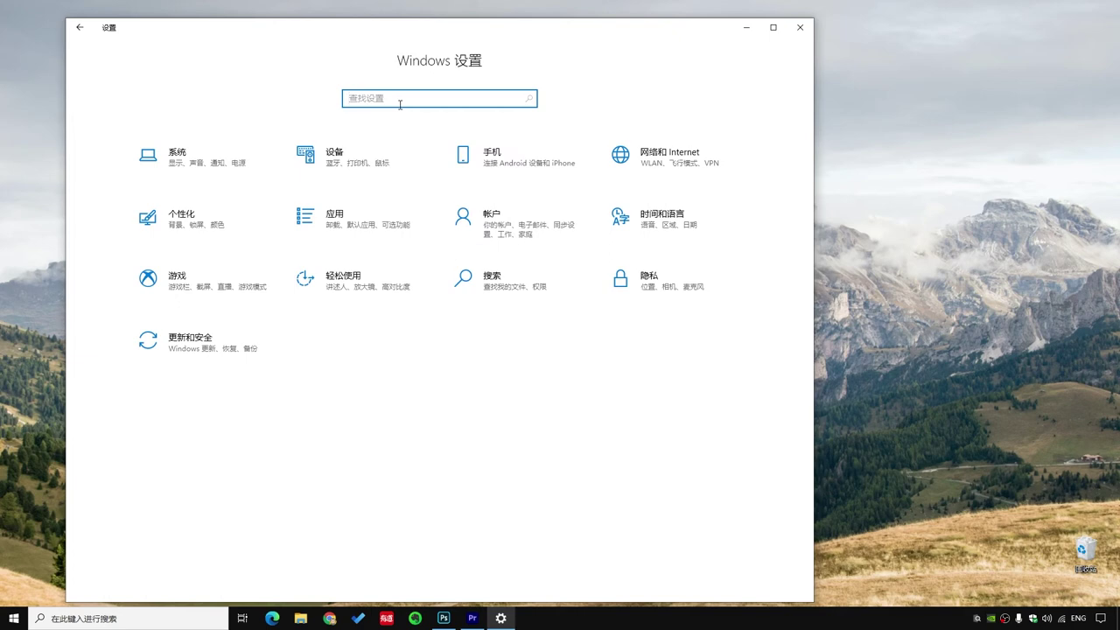
# - Toggle the input language repeatedly between Chinese (Microsoft Pinyin) and English (US), ending on Chinese
pyautogui.press('super+space')
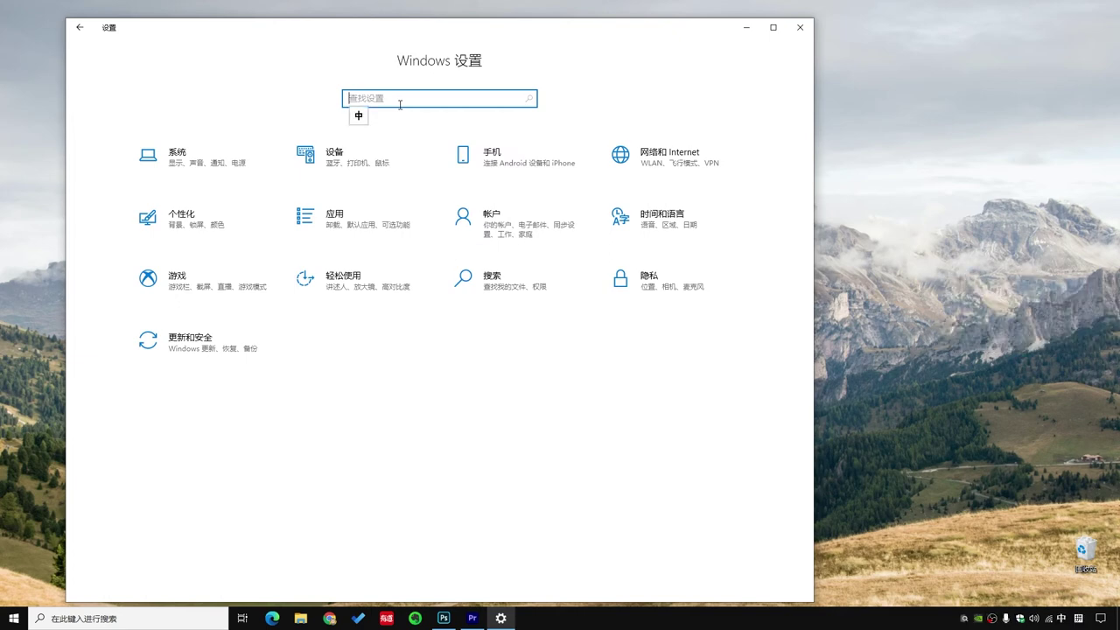
pyautogui.press('super+space')
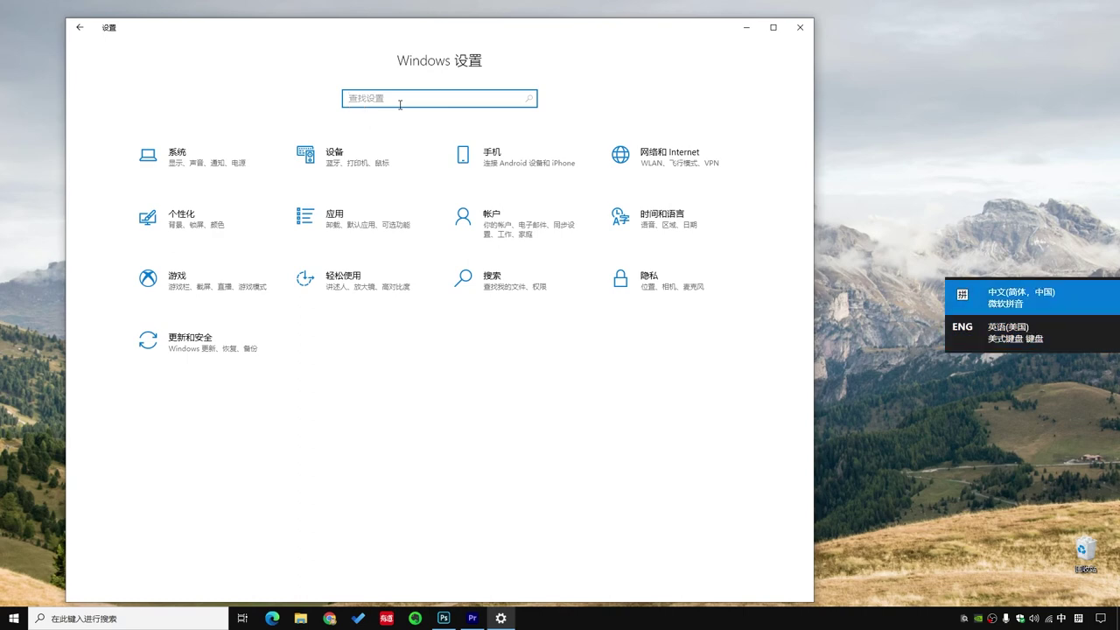
pyautogui.press('super+space')
pyautogui.press('super+space')
pyautogui.press('super+space')
pyautogui.press('super+space')
pyautogui.press('super+space')
pyautogui.press('super+space')
pyautogui.press('super+space')
pyautogui.press('super+space')
pyautogui.press('super+space')
pyautogui.press('super+space')
pyautogui.press('super+space')
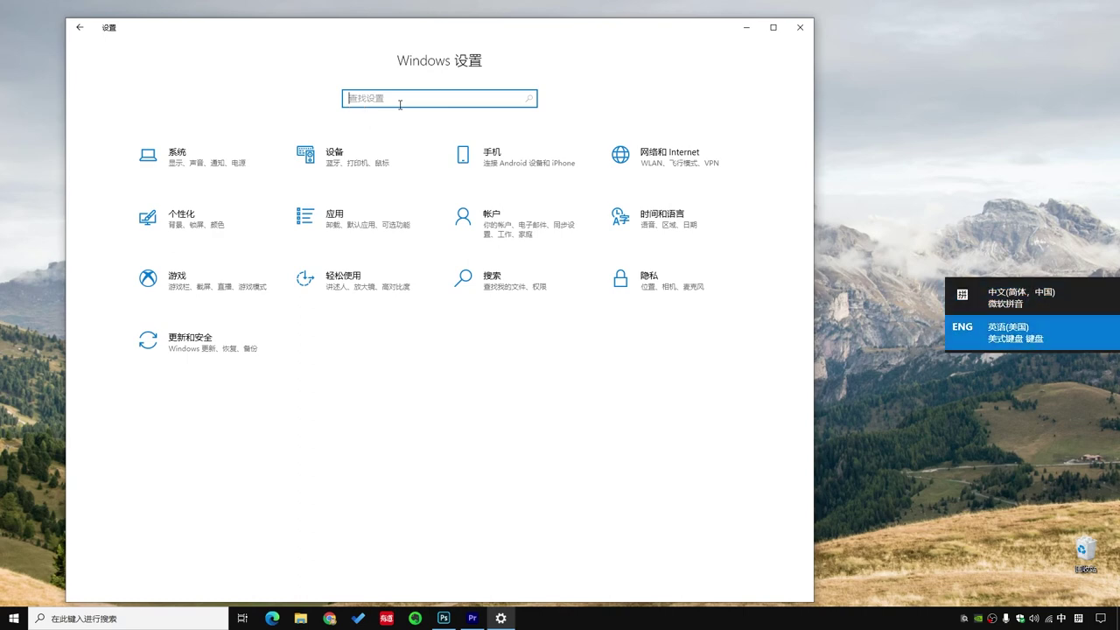
pyautogui.press('super+space')
pyautogui.press('super+space')
pyautogui.press('super+space')
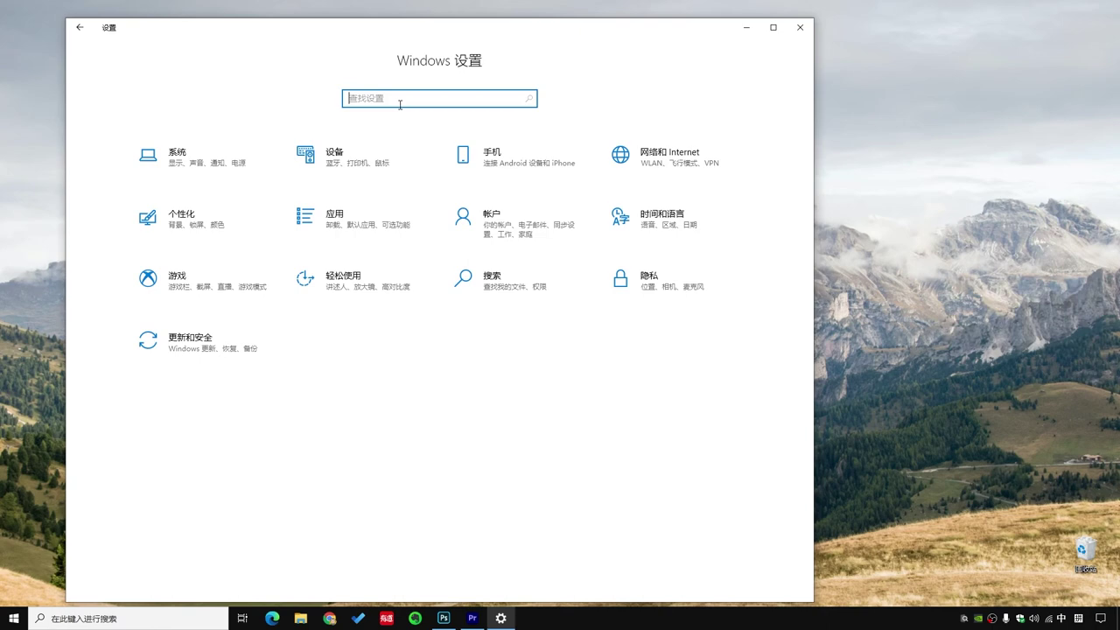
# - Enter 中文dddd当中nihao in the settings search, alternating the Pinyin input between Chinese and English mode for each part
pyautogui.write('中文')
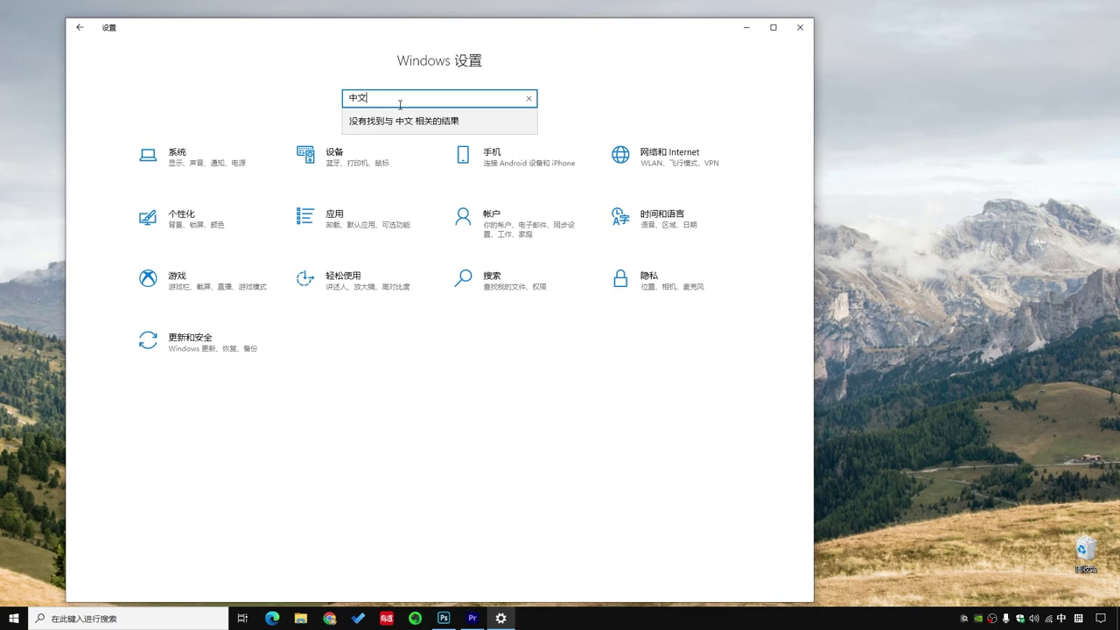
pyautogui.press('shift')
pyautogui.write('dddd')
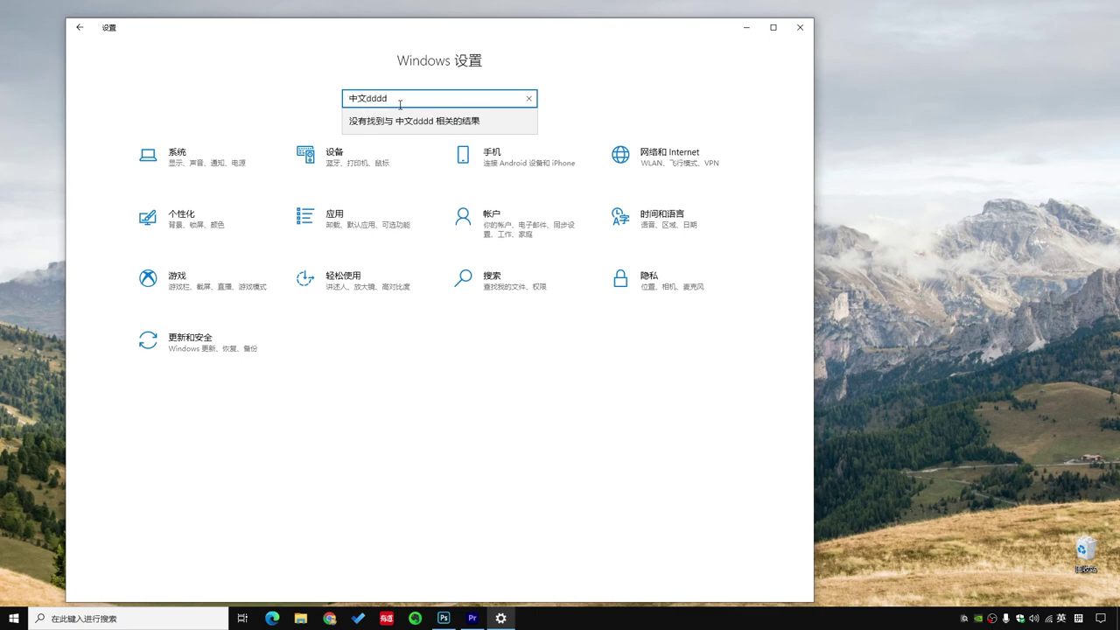
pyautogui.press('shift')
pyautogui.write('当中')
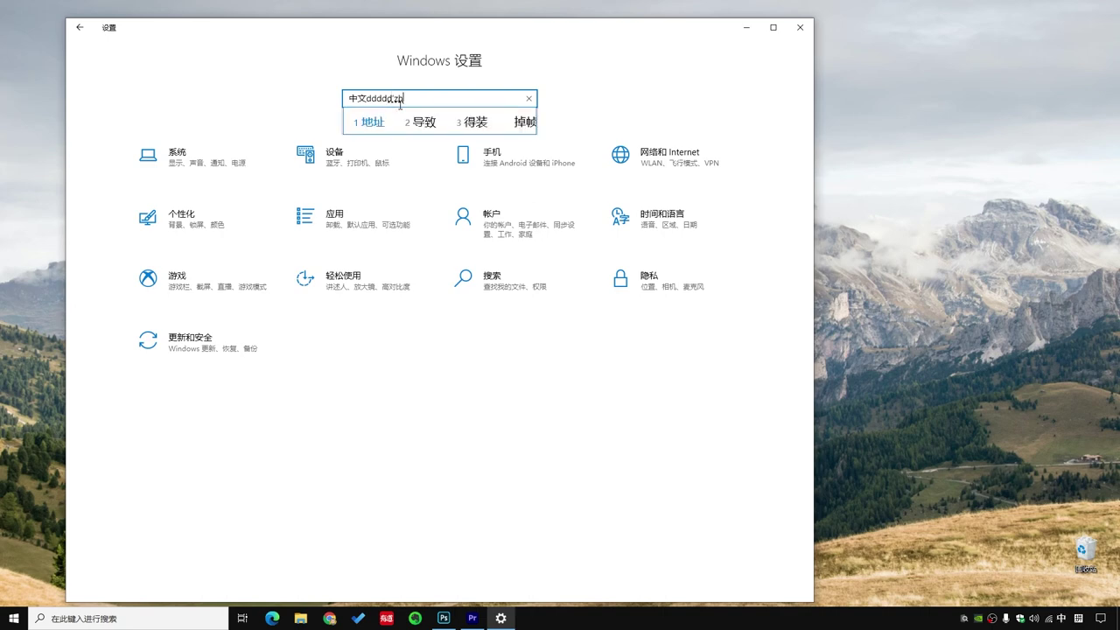
pyautogui.press('shift')
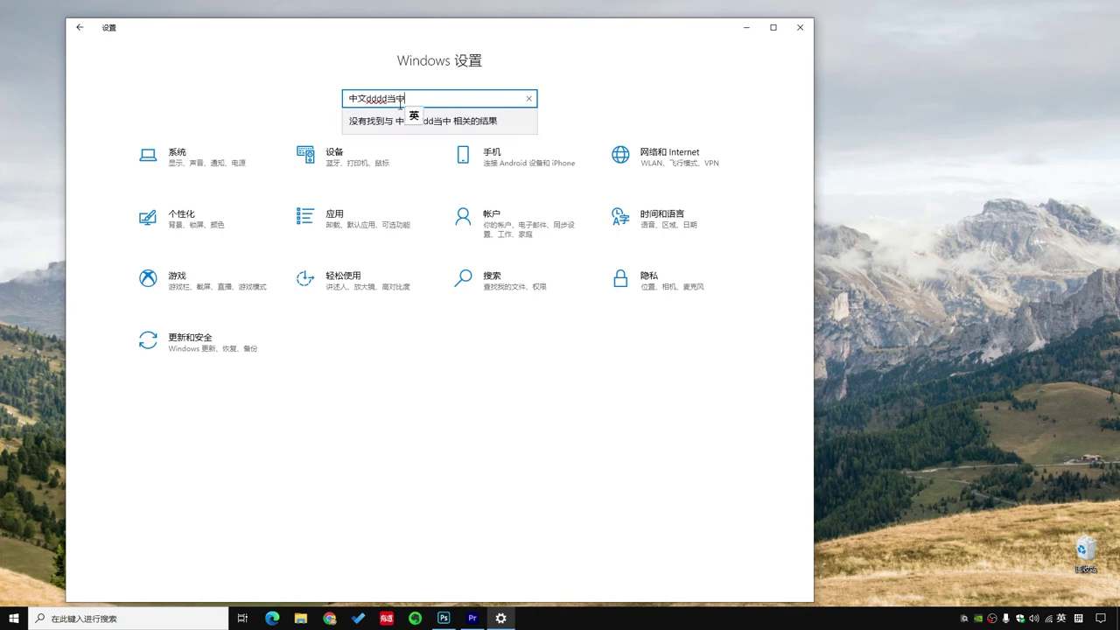
pyautogui.write('nihao')
pyautogui.press('shift')
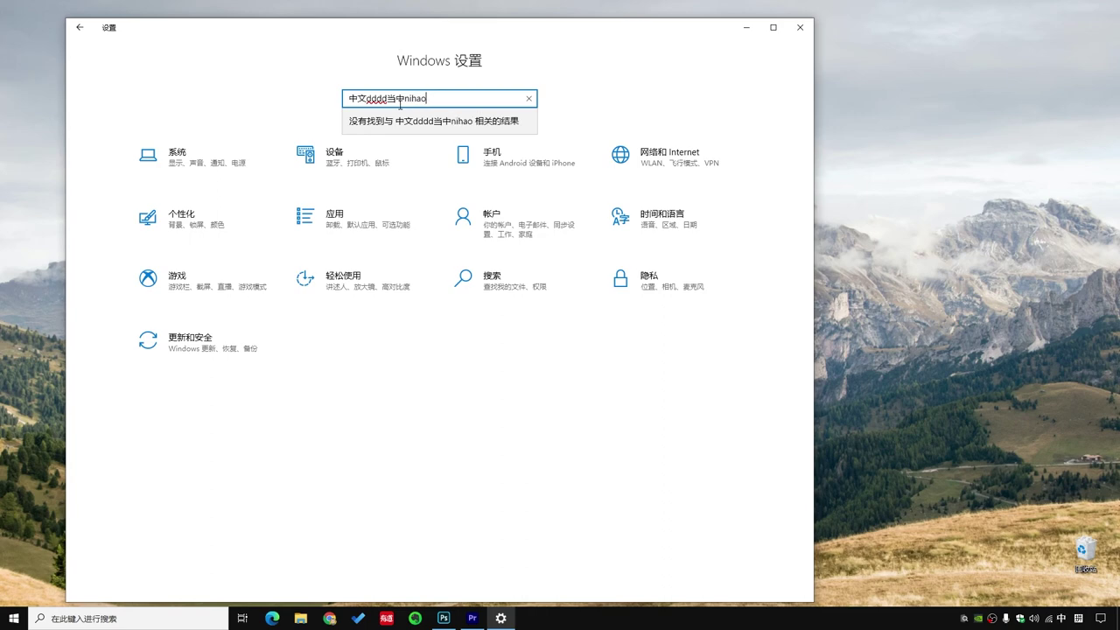
# - Toggle the Pinyin input's Chinese/English mode several times in quick succession and decline enabling 粘滞键
pyautogui.press('shift')
pyautogui.press('shift')
pyautogui.press('shift')
pyautogui.press('shift')
pyautogui.press('shift')
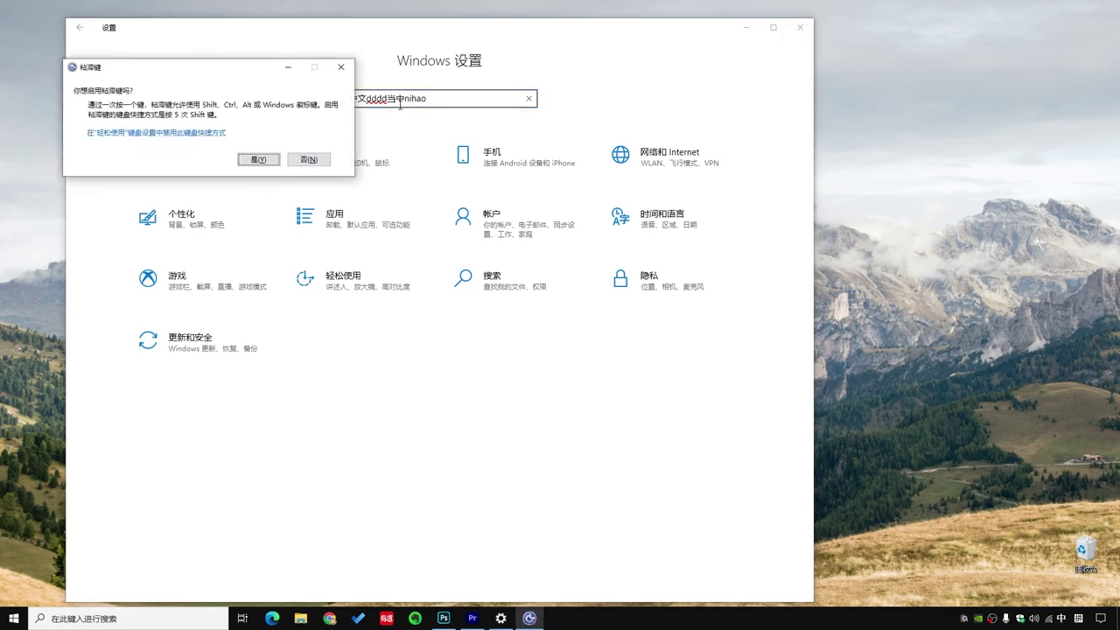
pyautogui.click(306, 158)
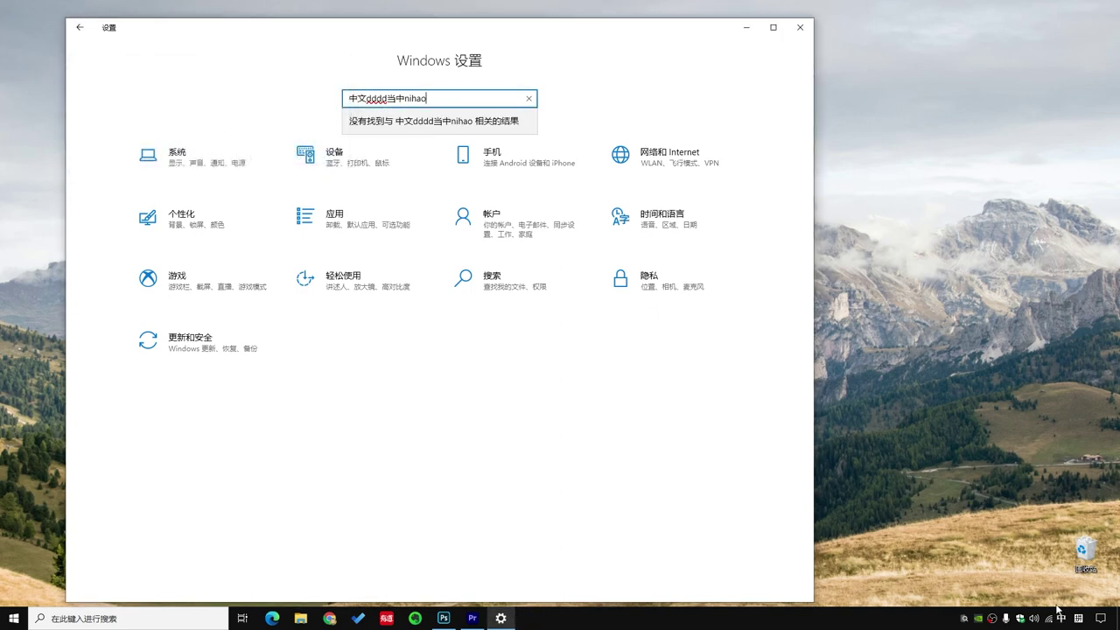
# - Replace the settings search text with 你好nihao你好, alternating the Pinyin input between Chinese and English mode for each part
pyautogui.click(529, 98)
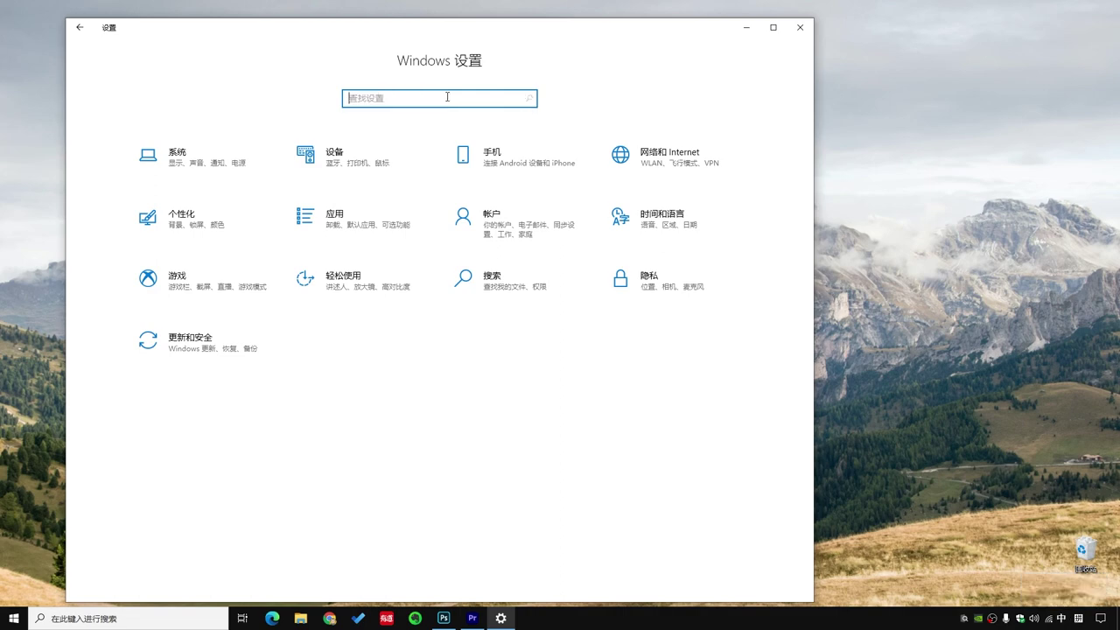
pyautogui.write('nihao')
pyautogui.press('space')
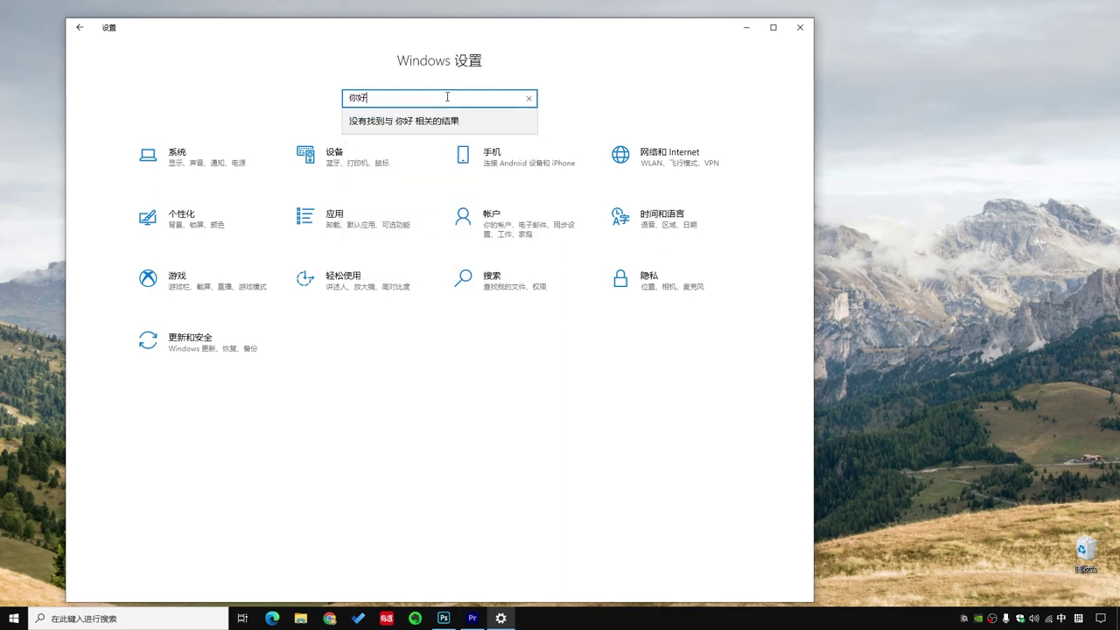
pyautogui.press('shift')
pyautogui.write('nihao')
pyautogui.press('shift')
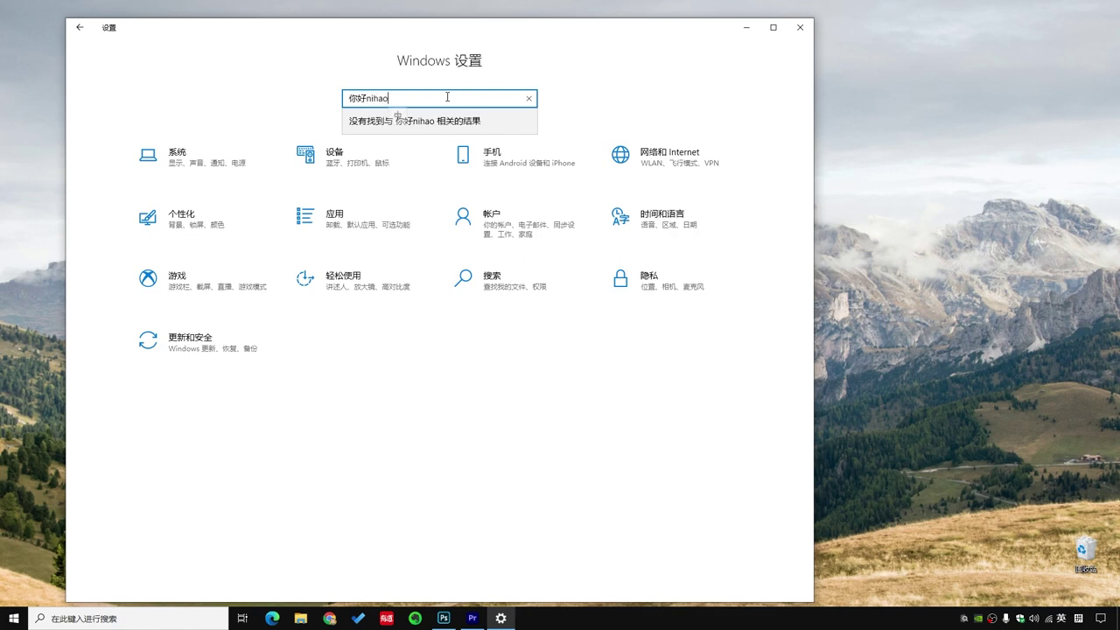
pyautogui.write('nihao')
pyautogui.press('space')
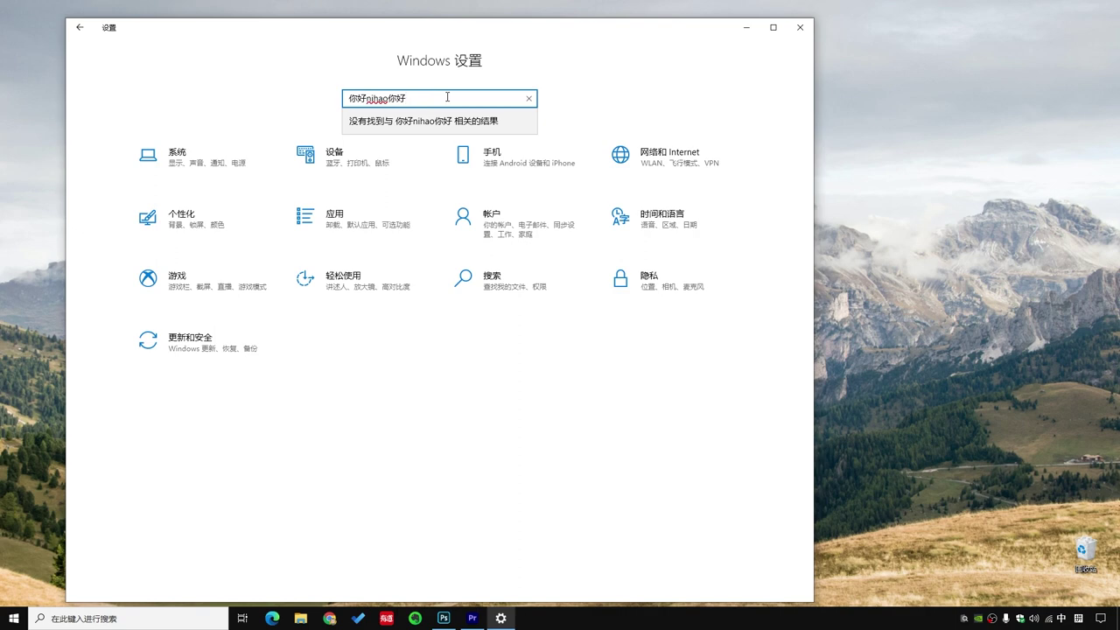
# - Clear the settings search text and switch the input language to English (US)
pyautogui.press('BackSpace')
pyautogui.press('BackSpace')
pyautogui.press('BackSpace')
pyautogui.press('BackSpace')
pyautogui.press('BackSpace')
pyautogui.press('BackSpace')
pyautogui.press('BackSpace')
pyautogui.press('BackSpace')
pyautogui.press('BackSpace')
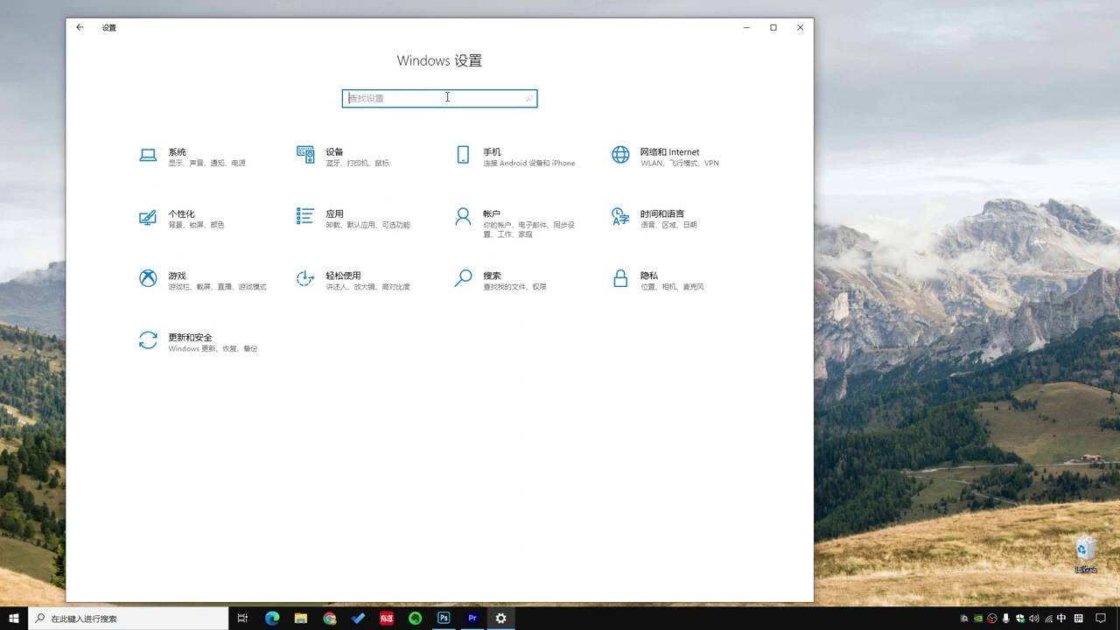
pyautogui.press('super+space')
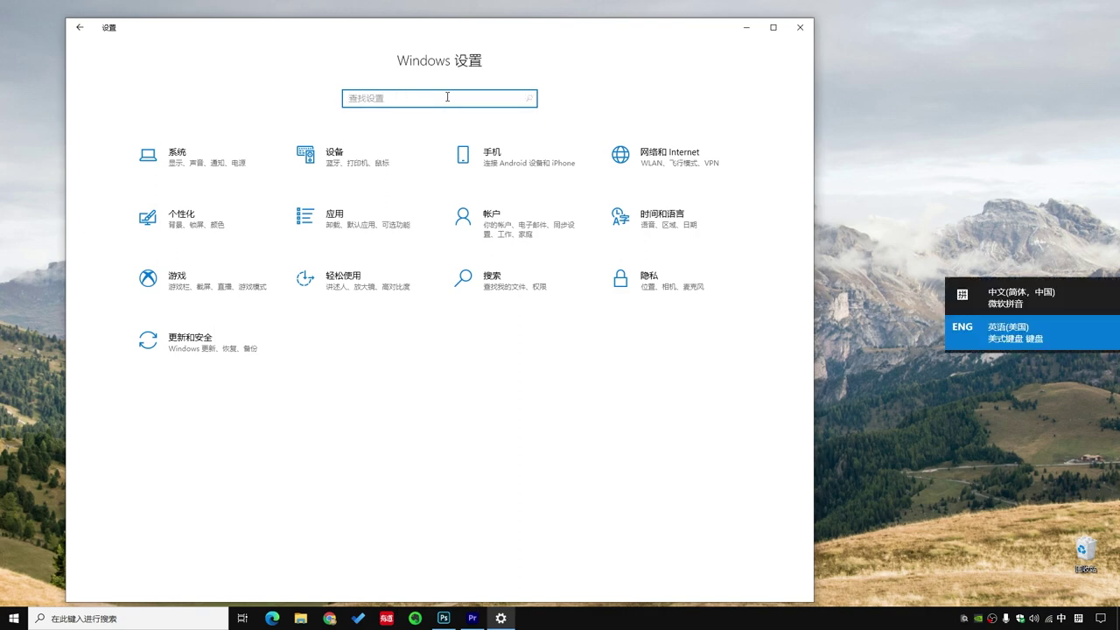
# - Test English input with nihao dfadffdad in the settings search, leaving the search empty, and minimize the settings window
pyautogui.write('ni')
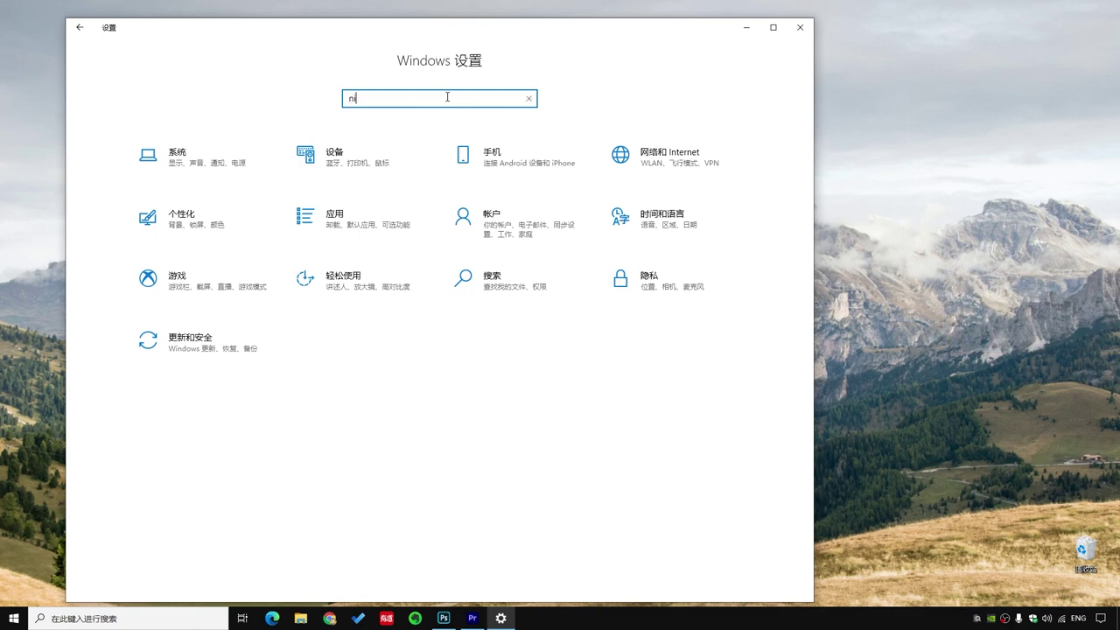
pyautogui.write('hao dfa')
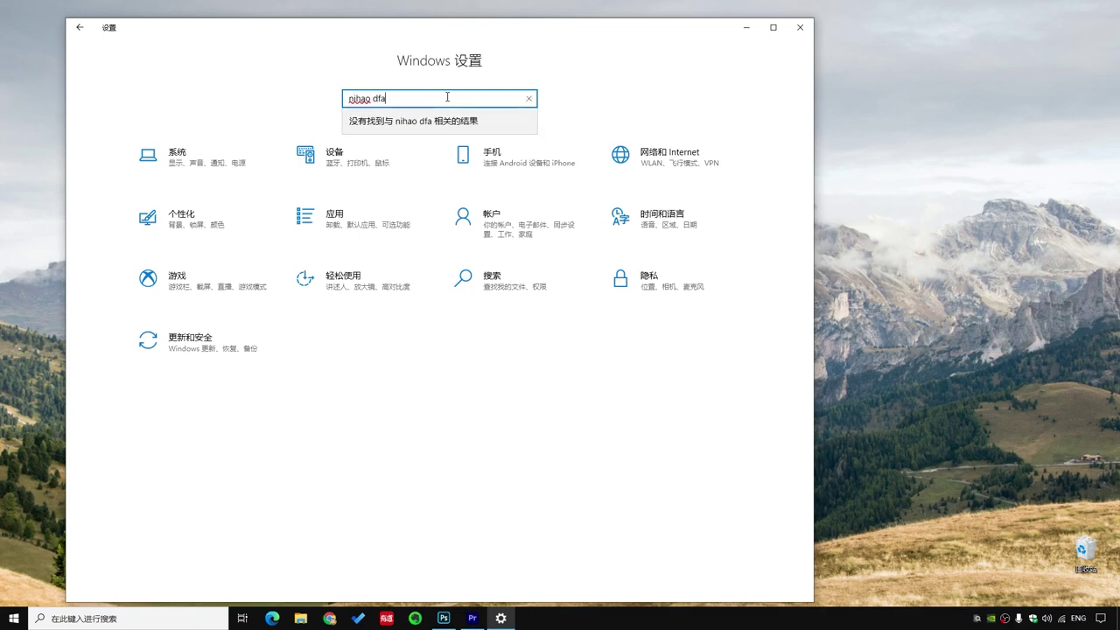
pyautogui.write('dfasd')
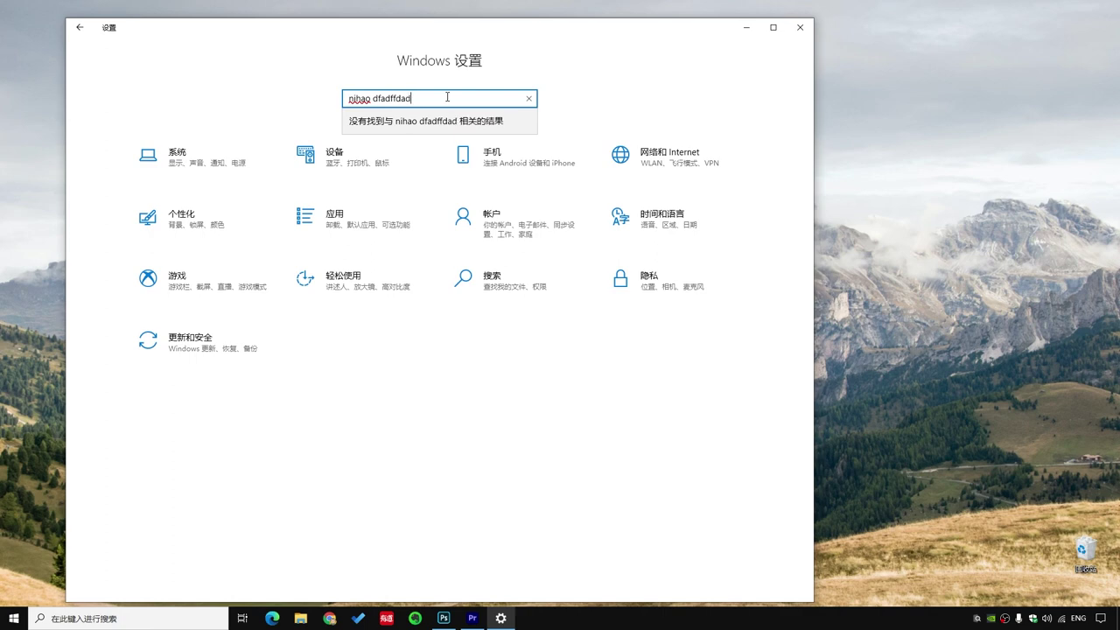
pyautogui.press('Escape')
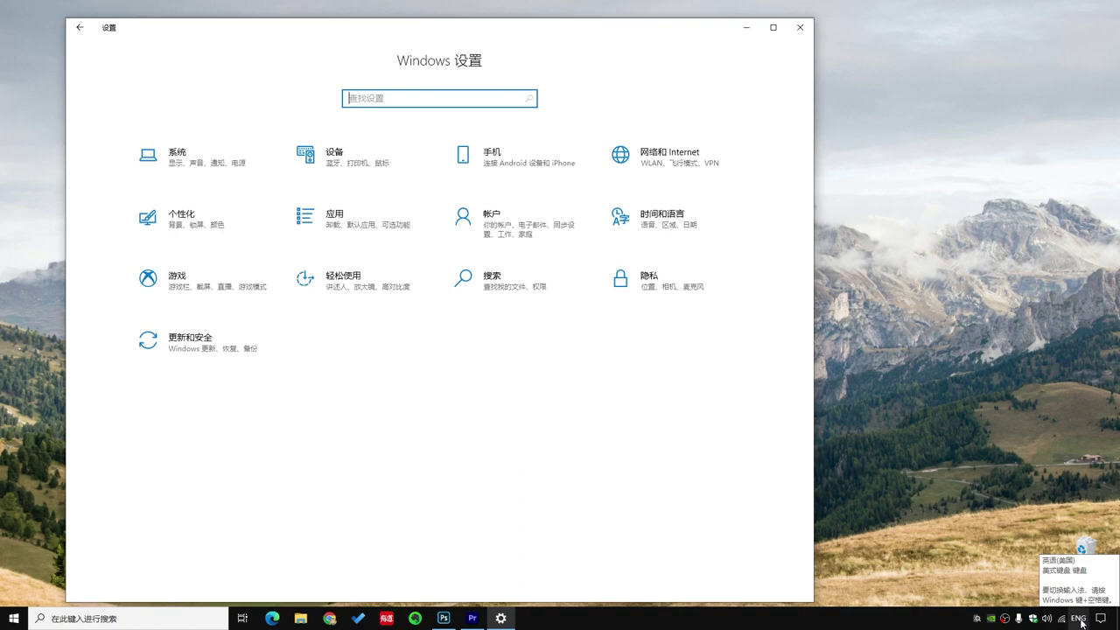
pyautogui.click(745, 27)
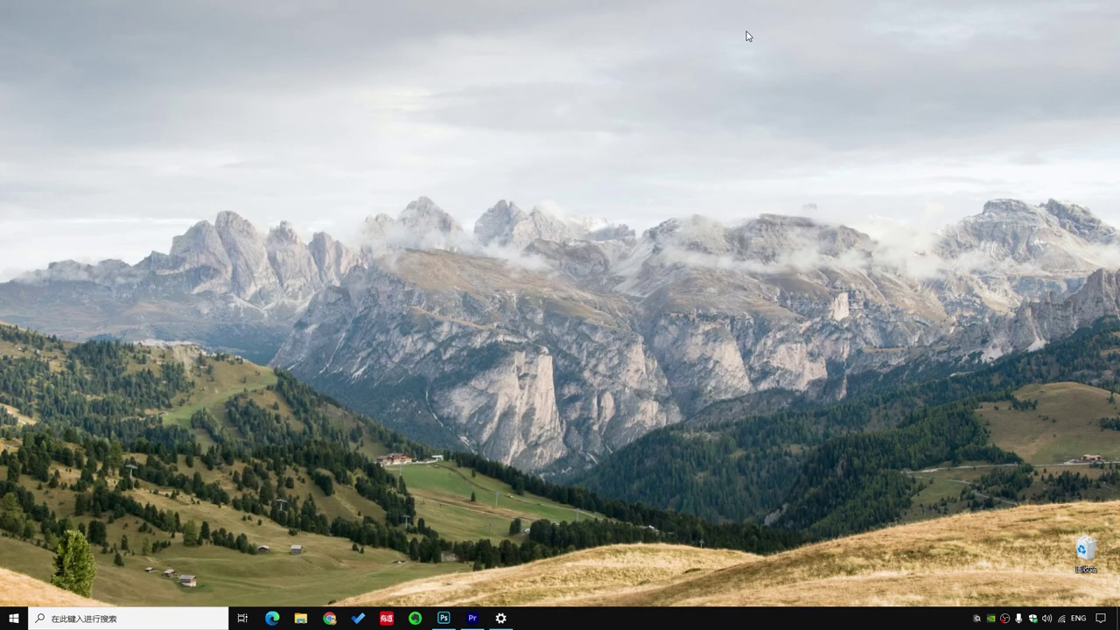